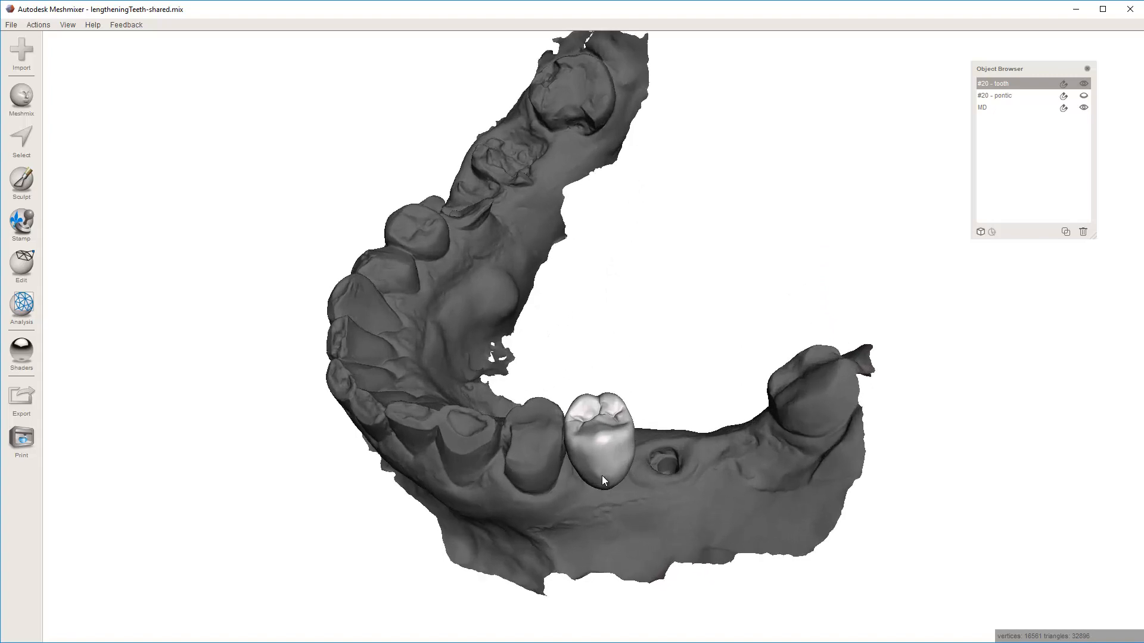
right_drag(572, 515, 598, 261)
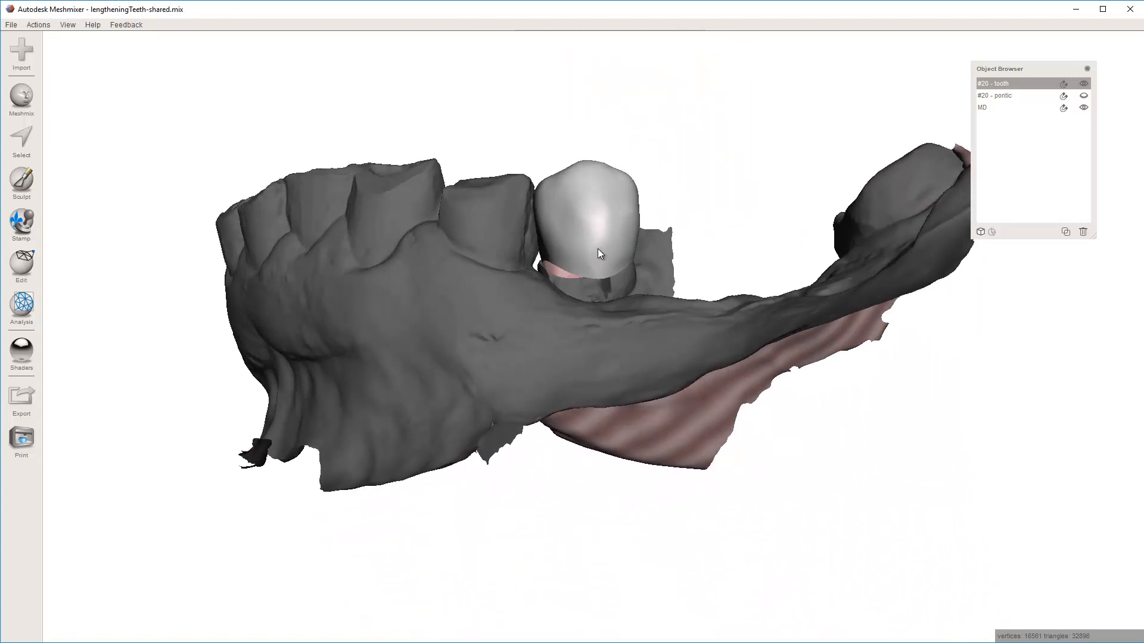
key(ctrl+t)
drag(593, 218, 593, 251)
right_drag(593, 250, 670, 344)
key(ctrl+z)
key(Escape)
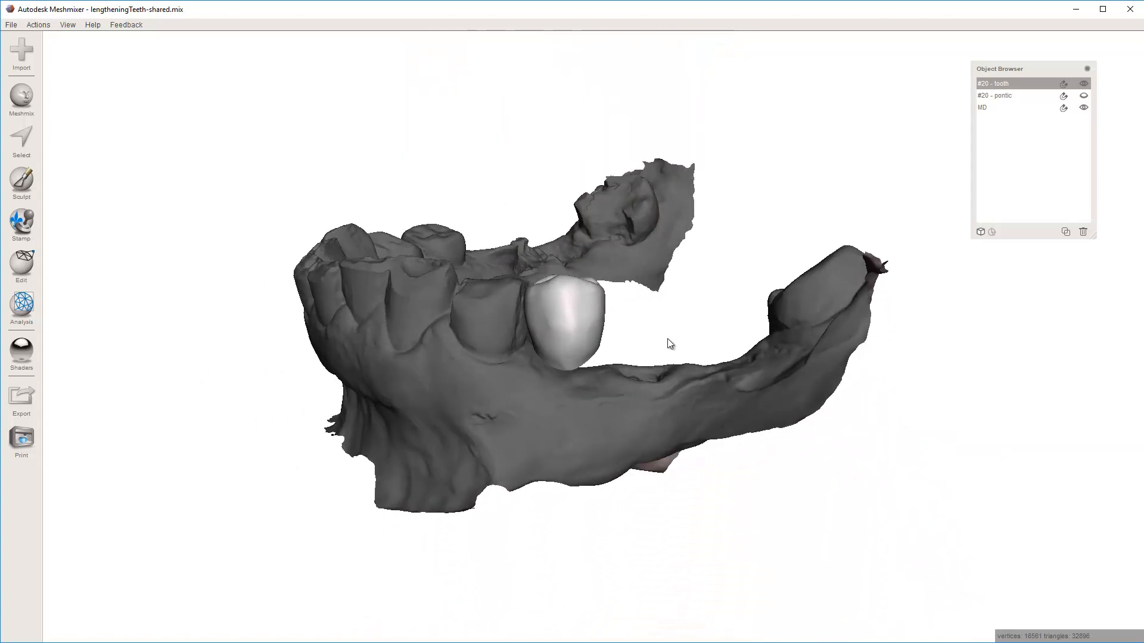
- Show #20 - pontic instead of #20 - tooth, make it active, and examine its rounded base against the jaw
scroll(668, 339, up, 5)
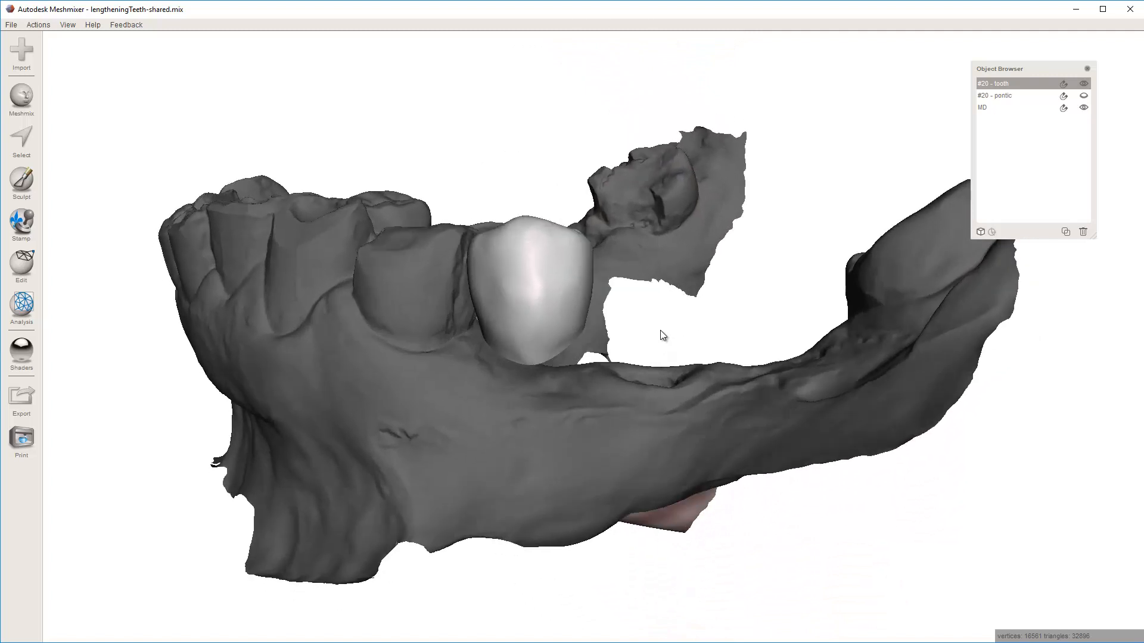
scroll(864, 167, down, 1)
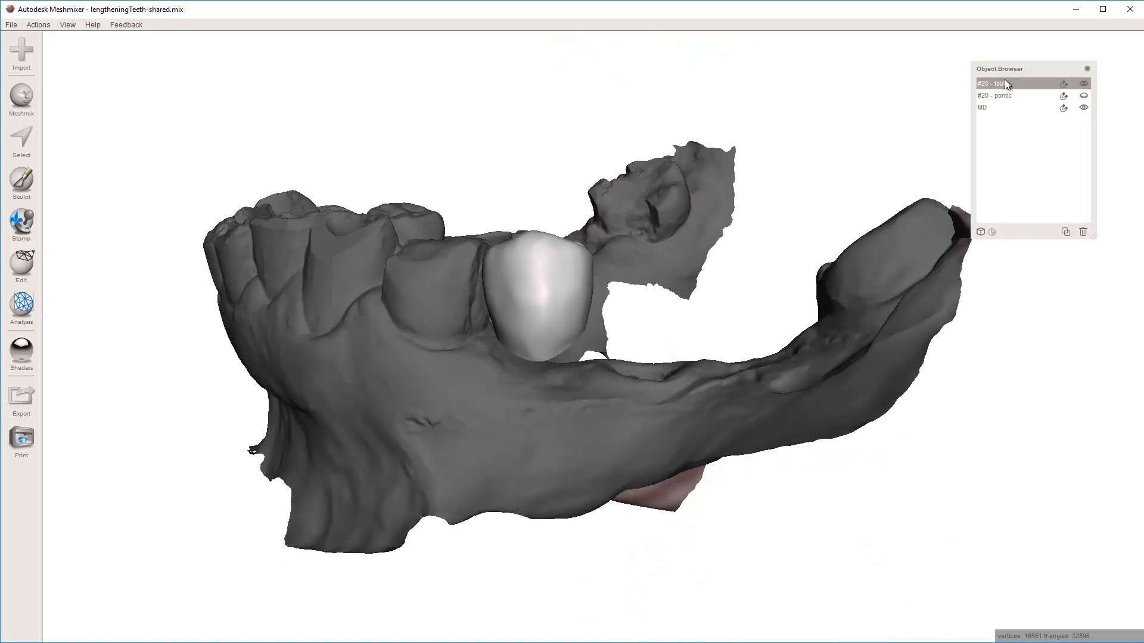
click(1083, 96)
click(1084, 84)
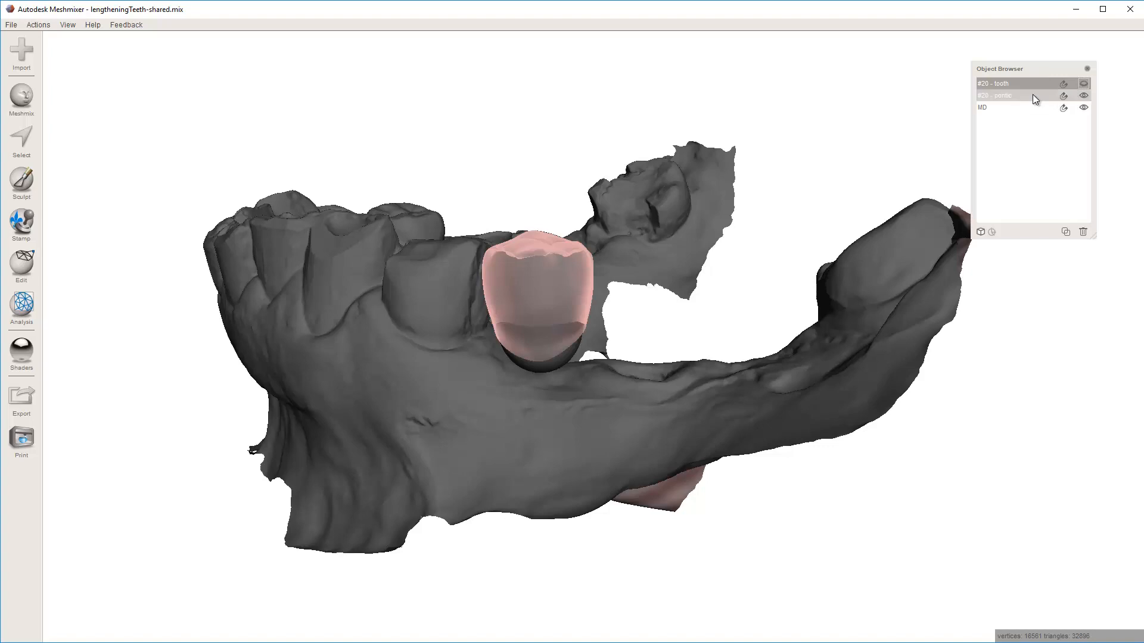
click(1034, 96)
right_drag(567, 263, 610, 262)
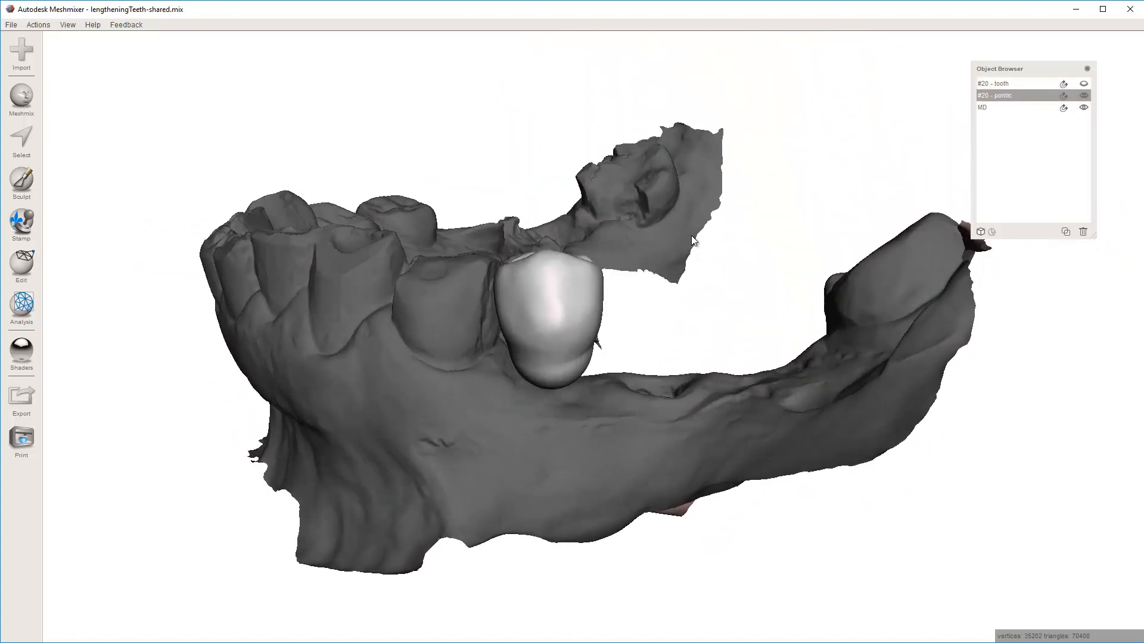
right_drag(692, 238, 726, 199)
- Show only #20 - tooth by hiding #20 - pontic and MD, and make the tooth the active object
click(1085, 95)
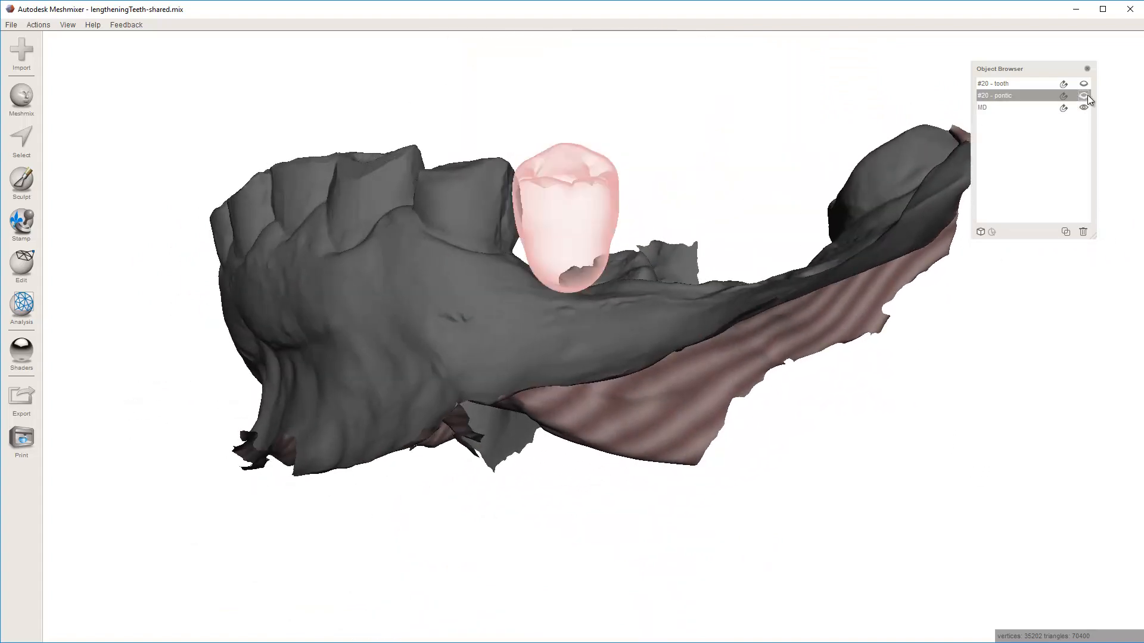
click(1084, 83)
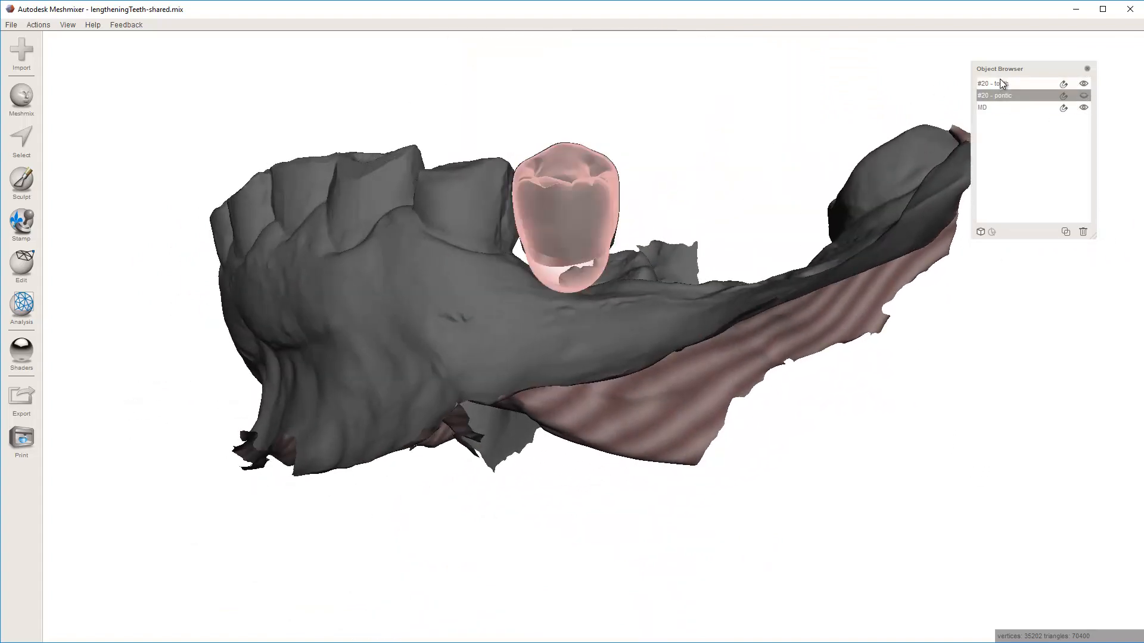
drag(1002, 79, 1045, 111)
click(1050, 115)
right_drag(723, 162, 624, 275)
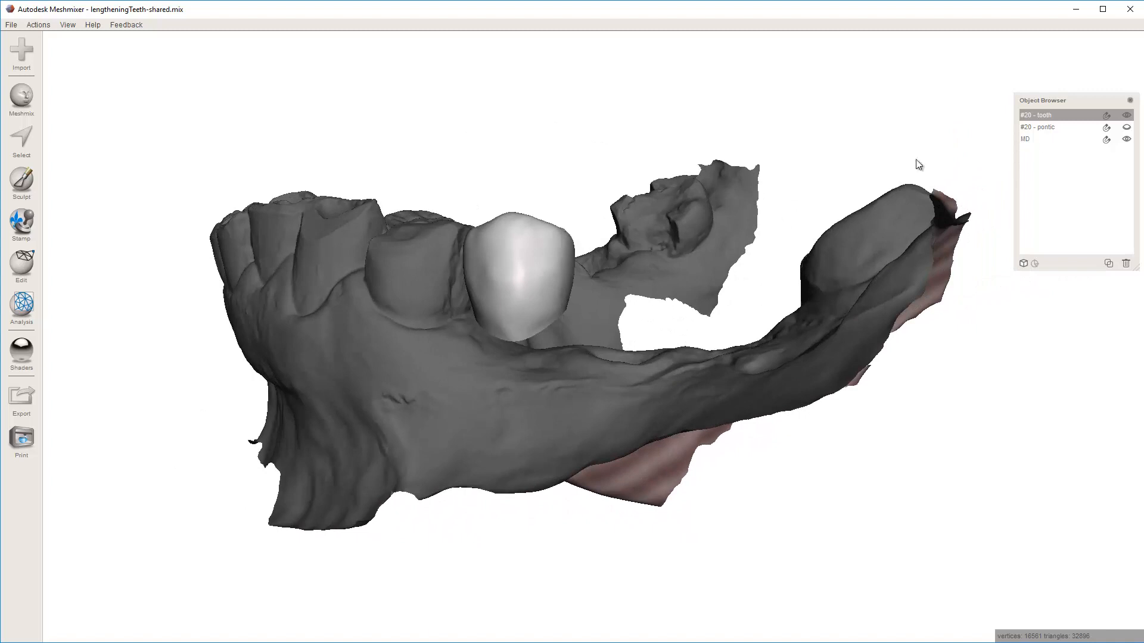
click(1127, 140)
right_drag(502, 345, 401, 281)
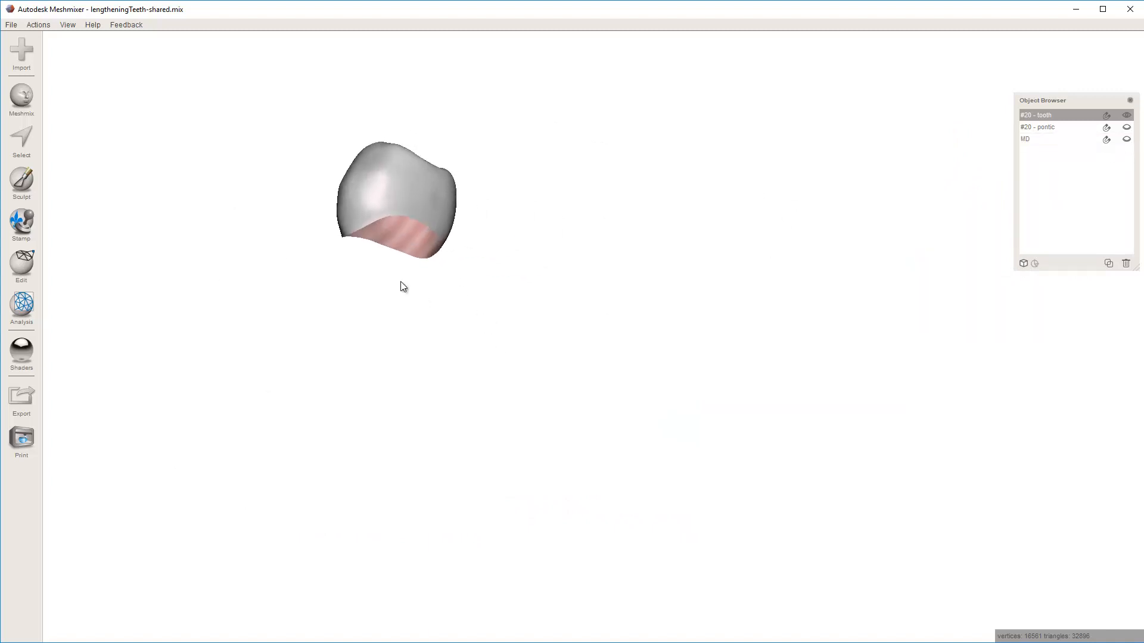
- Try to close the open base of #20 - tooth with the Inspector using Flat Fill
click(17, 314)
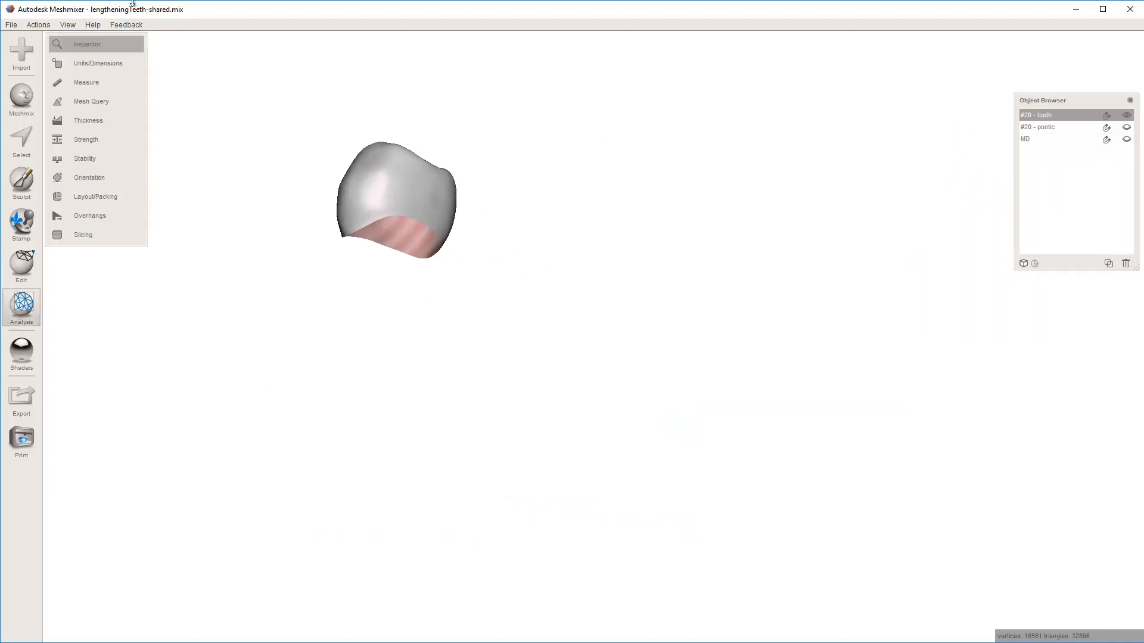
click(85, 46)
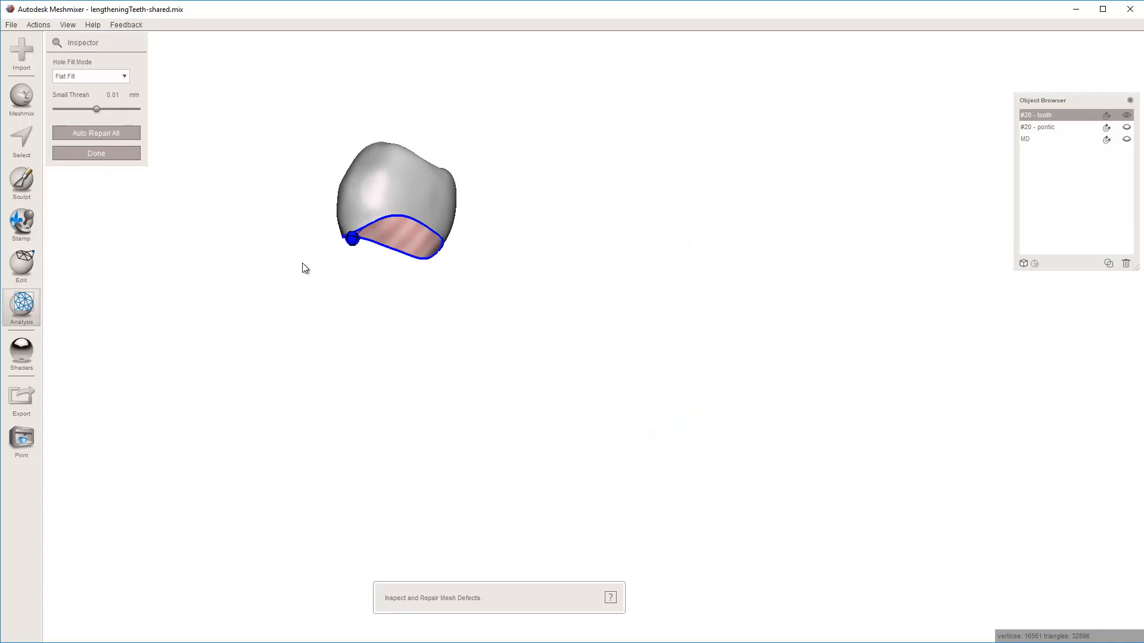
right_drag(410, 221, 271, 226)
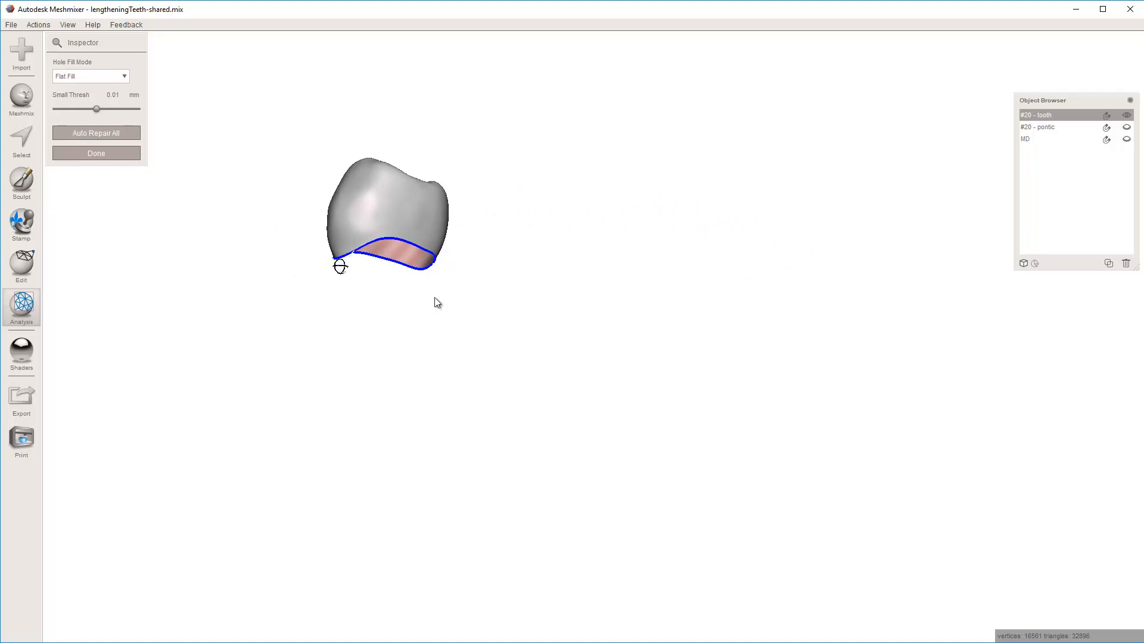
right_drag(470, 294, 673, 316)
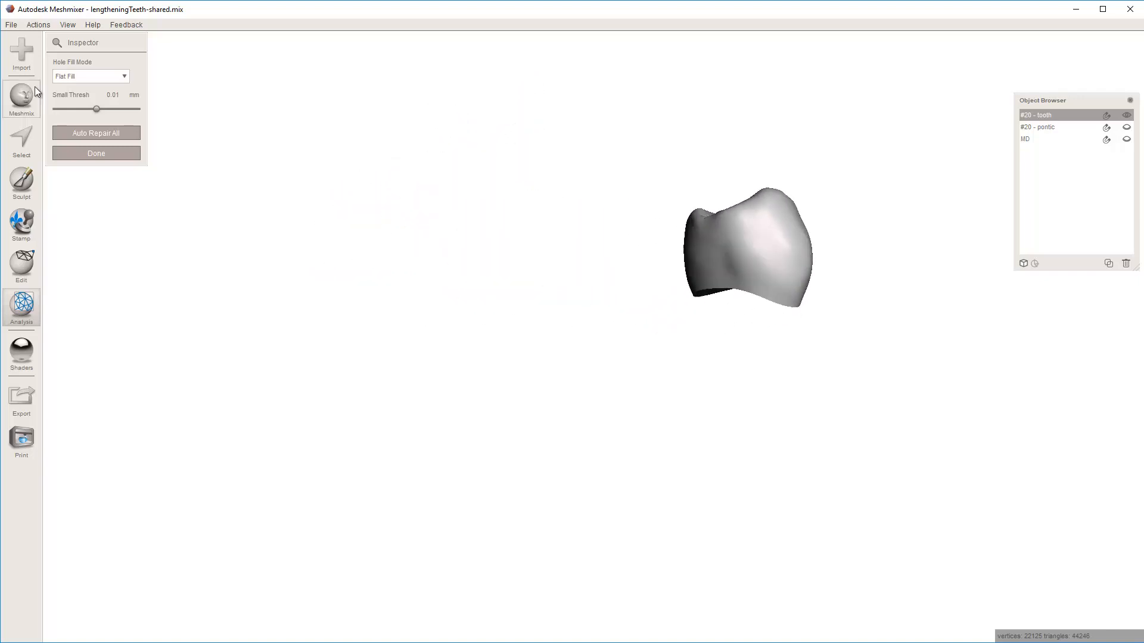
click(106, 158)
right_drag(437, 266, 178, 292)
- Close the open base of #20 - tooth with the Inspector's automatic repair using the Smooth Fill mode
click(23, 307)
click(95, 48)
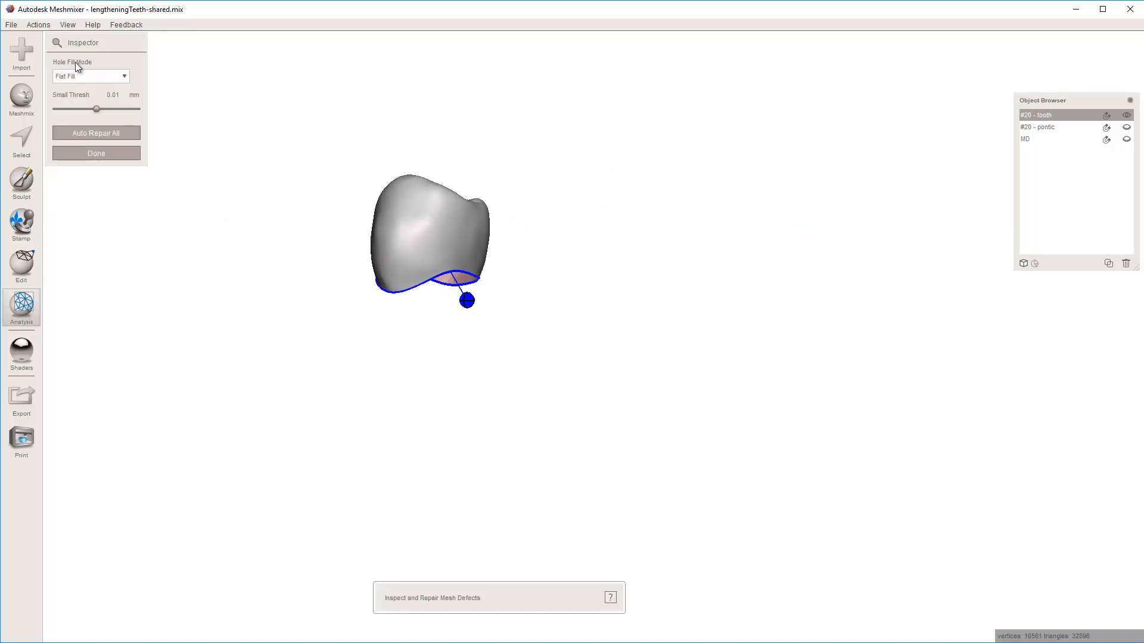
click(81, 76)
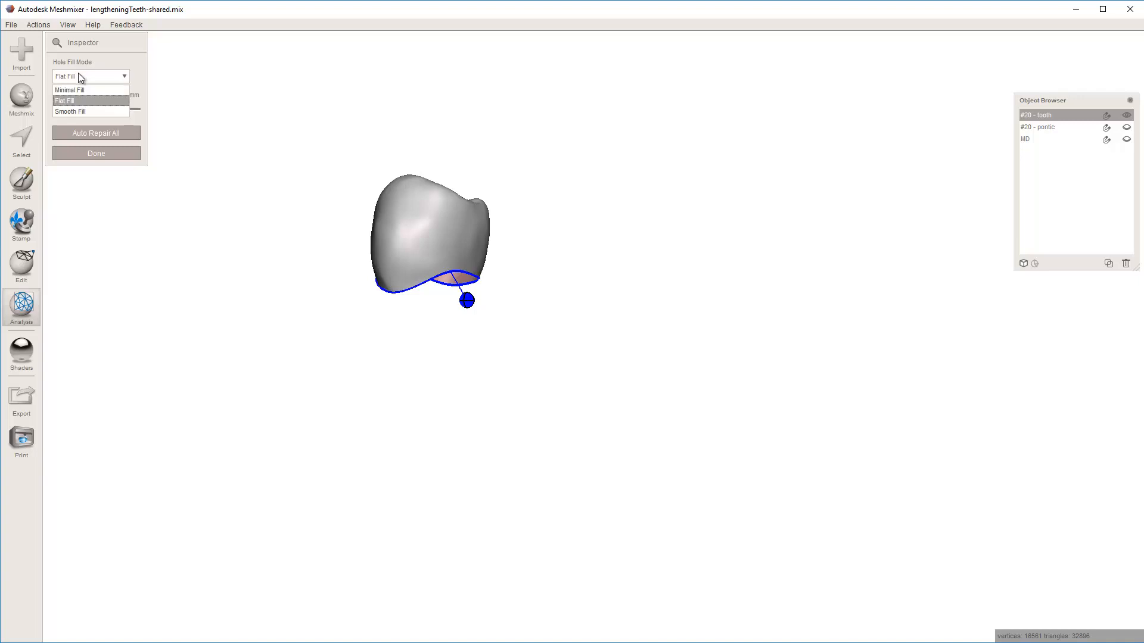
click(77, 112)
click(82, 132)
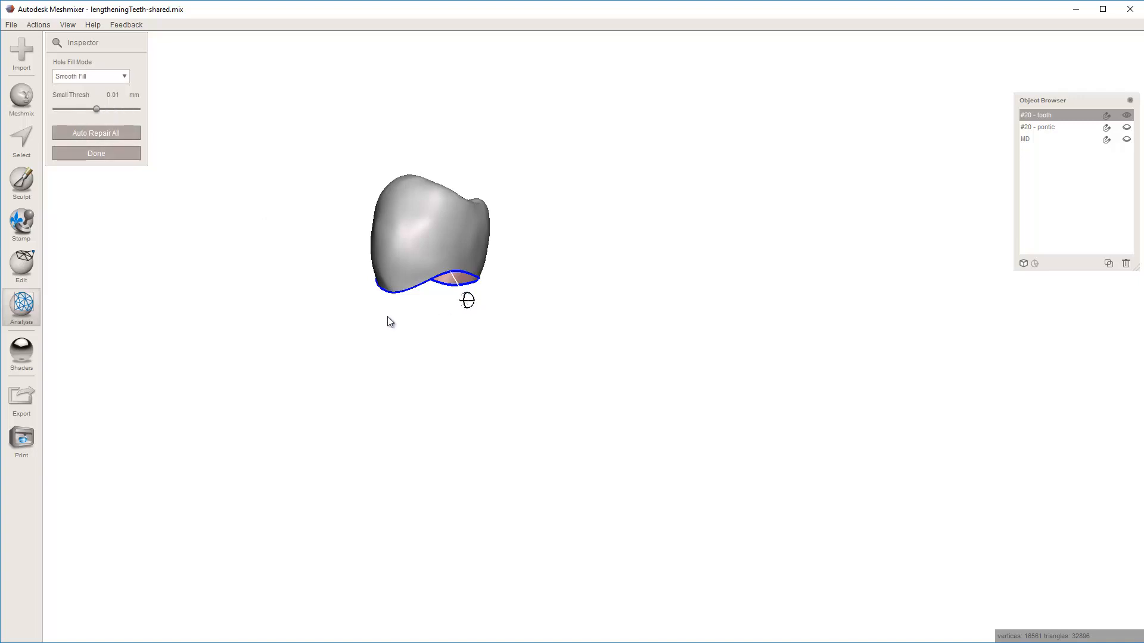
right_drag(407, 330, 470, 301)
- Compare the tooth's filled base with #20 - pontic and with the MD jaw by temporarily showing each of them
click(1128, 129)
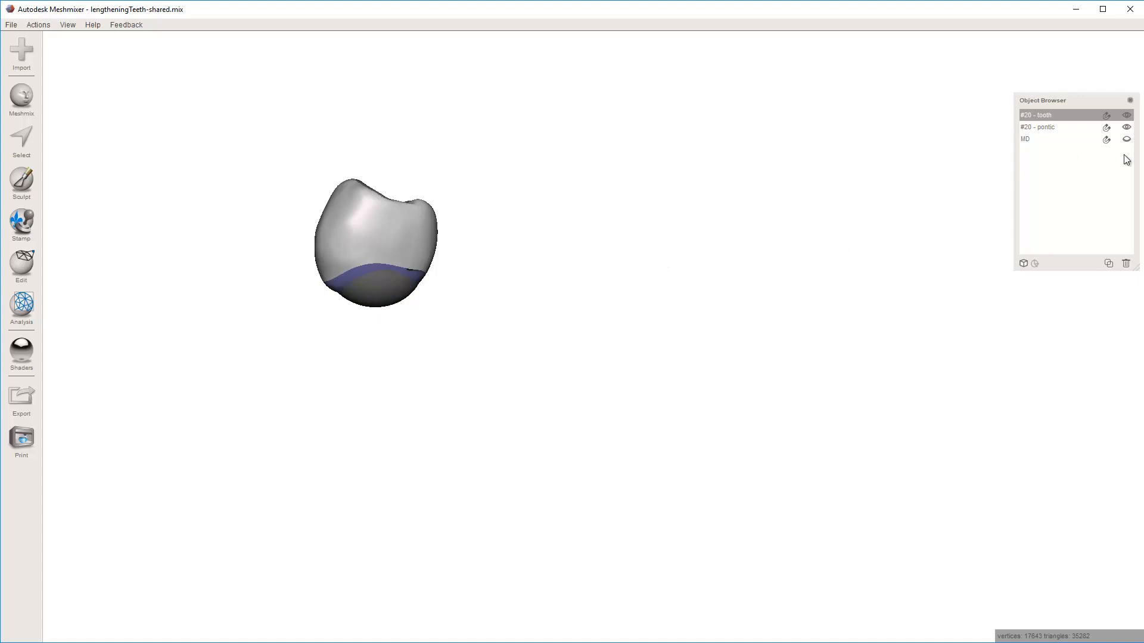
click(1129, 127)
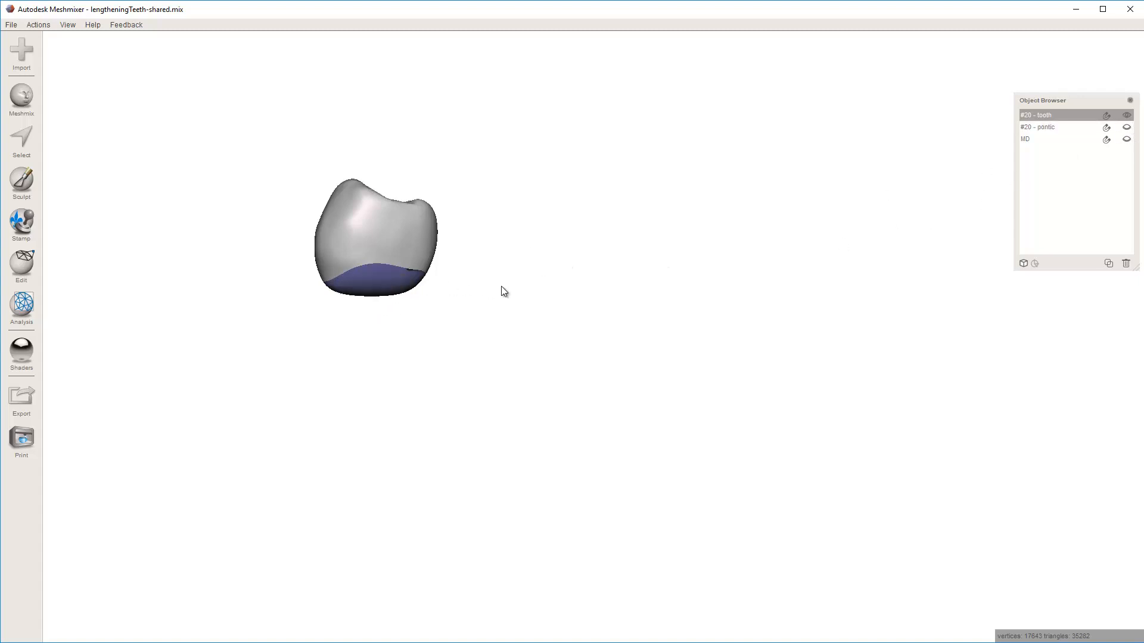
right_drag(616, 230, 370, 234)
right_drag(666, 176, 846, 179)
click(1126, 139)
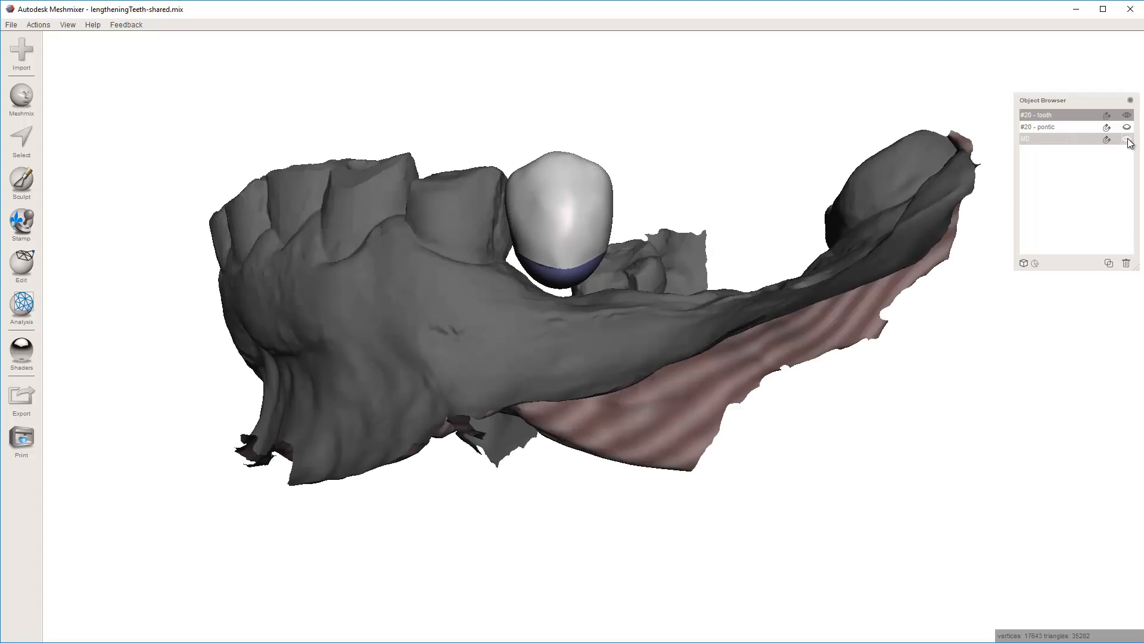
mouse_move(563, 325)
right_down()
mouse_move(559, 296)
mouse_move(373, 332)
mouse_move(360, 355)
mouse_move(298, 321)
mouse_move(550, 328)
mouse_move(571, 345)
mouse_move(566, 306)
right_up()
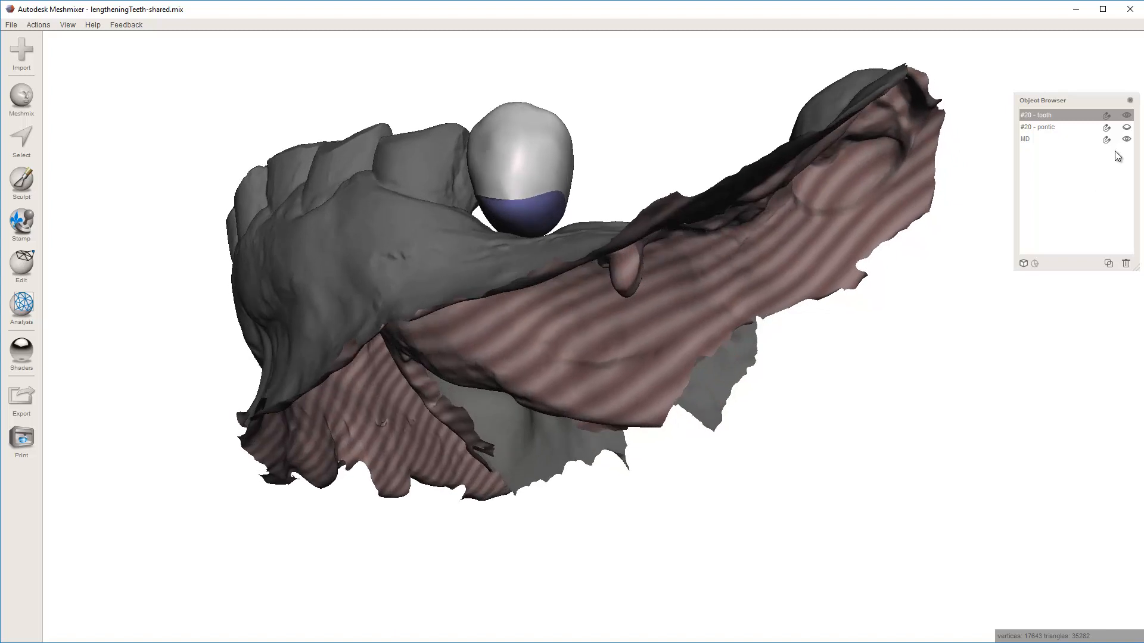
click(1127, 139)
right_drag(760, 266, 741, 273)
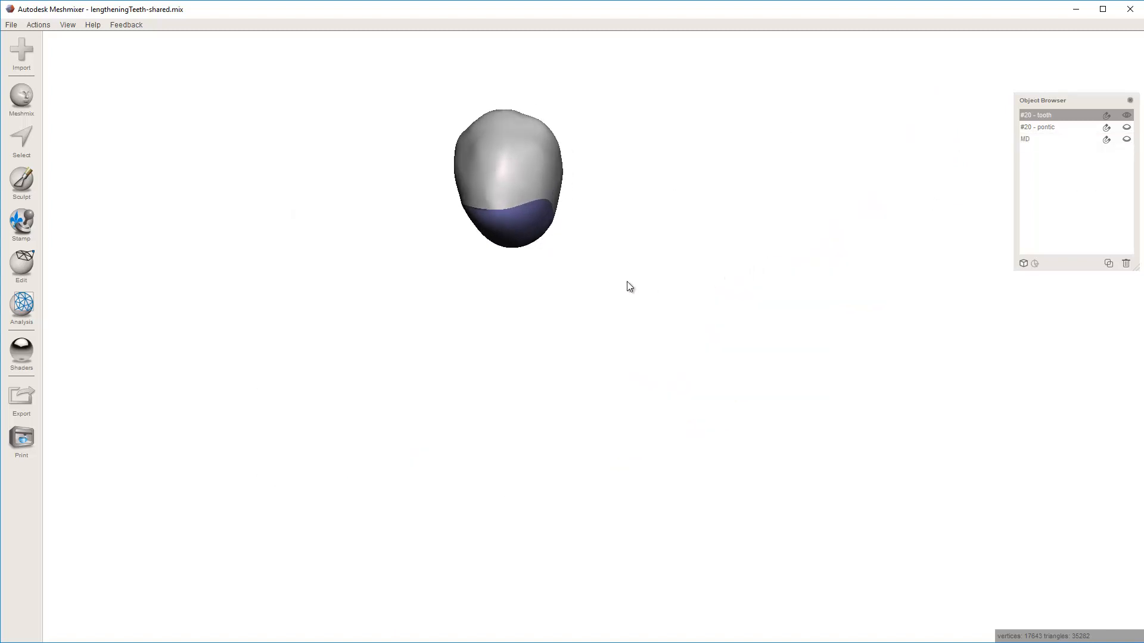
scroll(365, 232, up, 3)
mouse_move(140, 184)
right_down()
mouse_move(155, 210)
mouse_move(245, 276)
mouse_move(223, 253)
right_up()
click(21, 138)
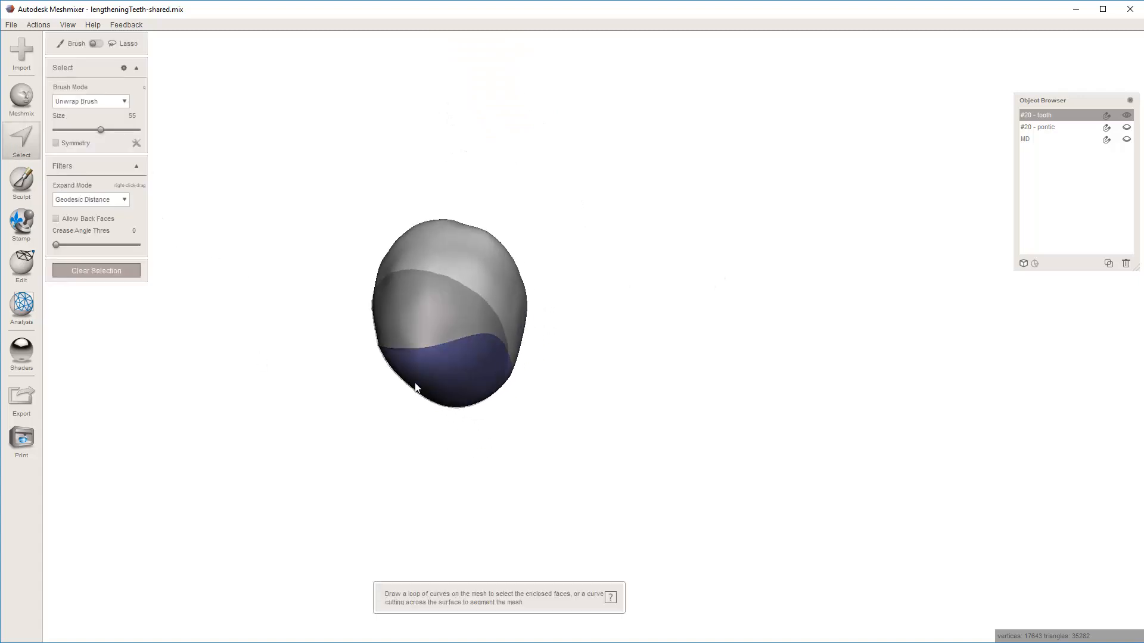
click(442, 369)
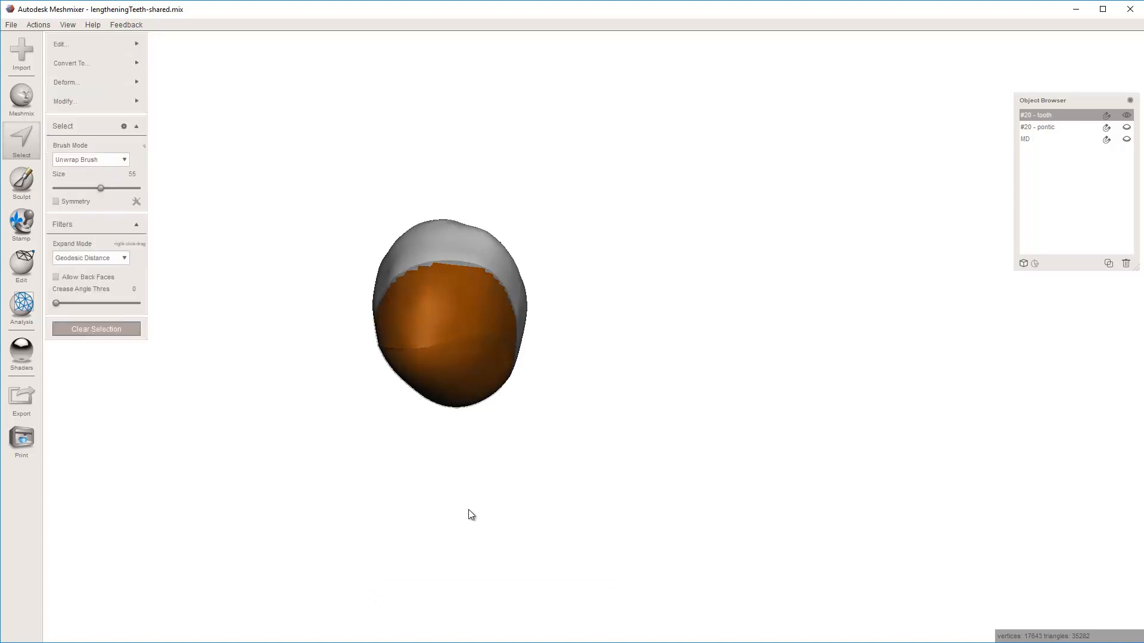
key(Escape)
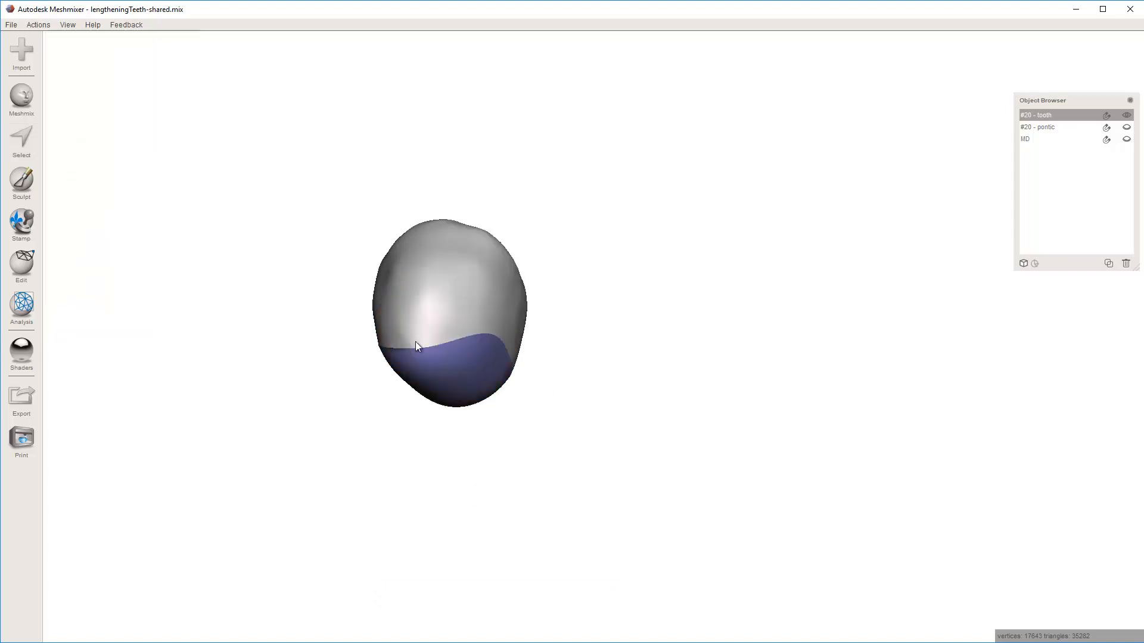
- Select the tooth's whole filled base patch, set the Unwrap Brush size to 34, and clear the selection
key(s)
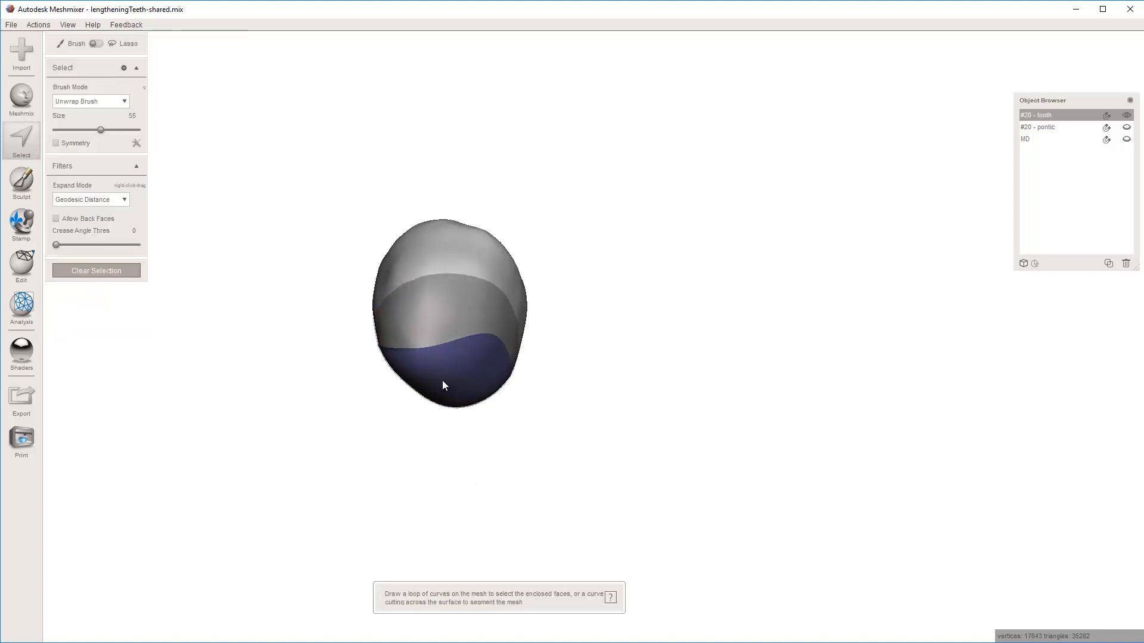
double_click(442, 380)
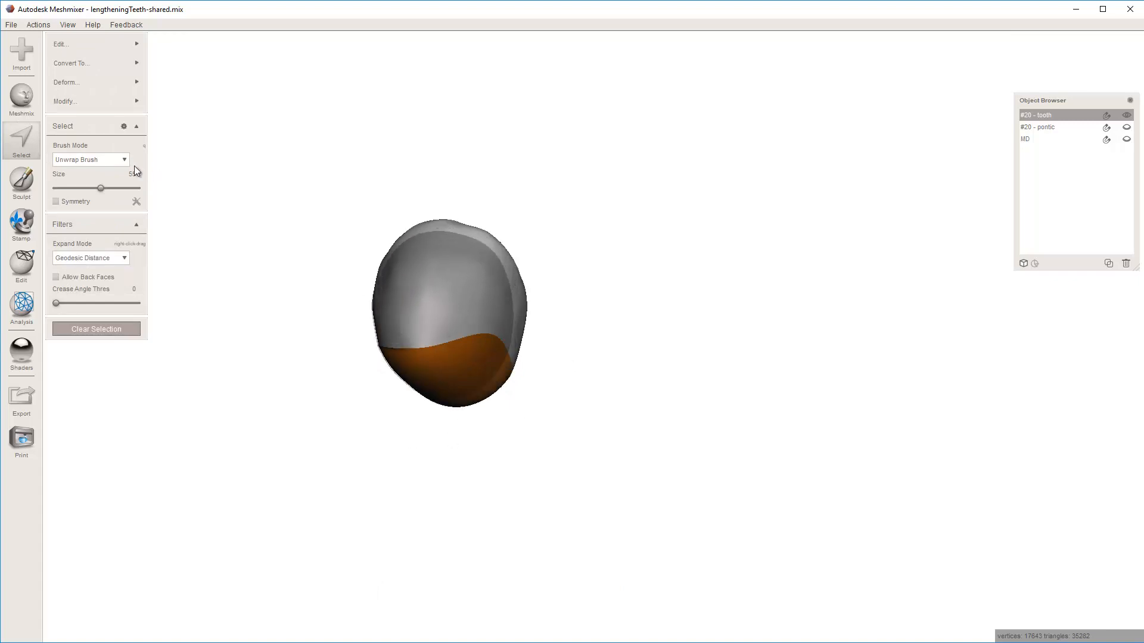
drag(93, 187, 83, 185)
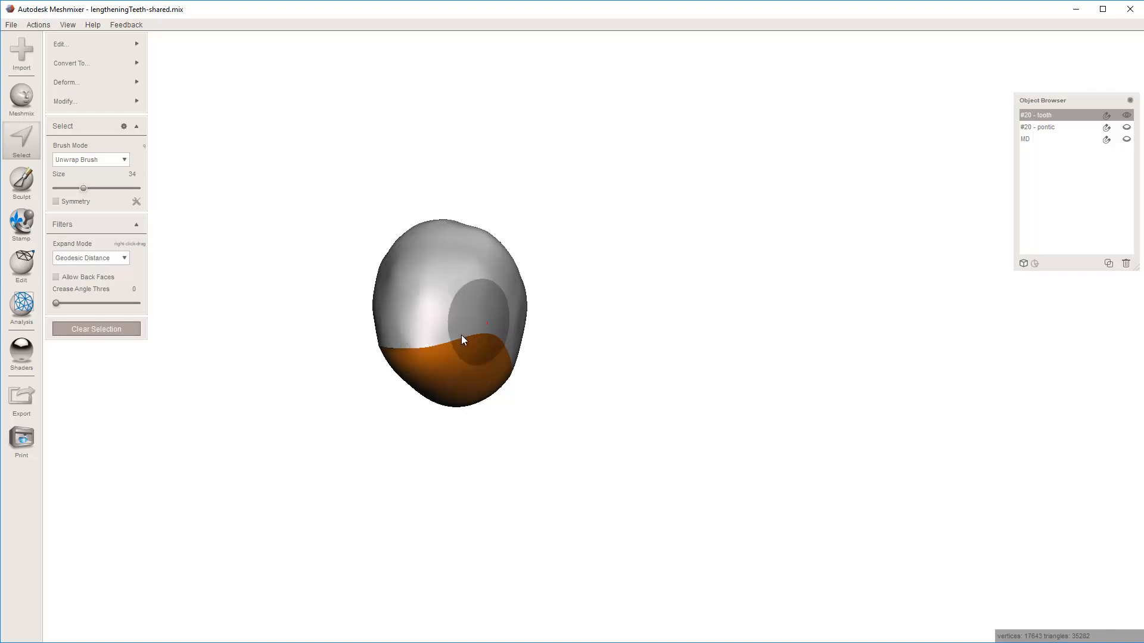
right_drag(569, 428, 579, 453)
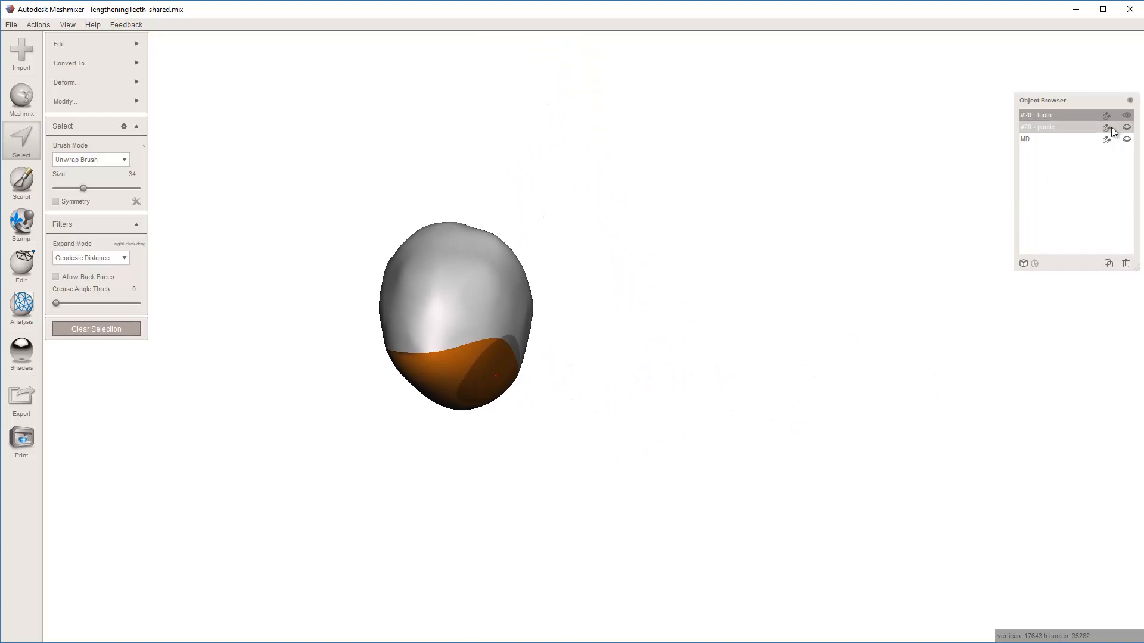
key(Escape)
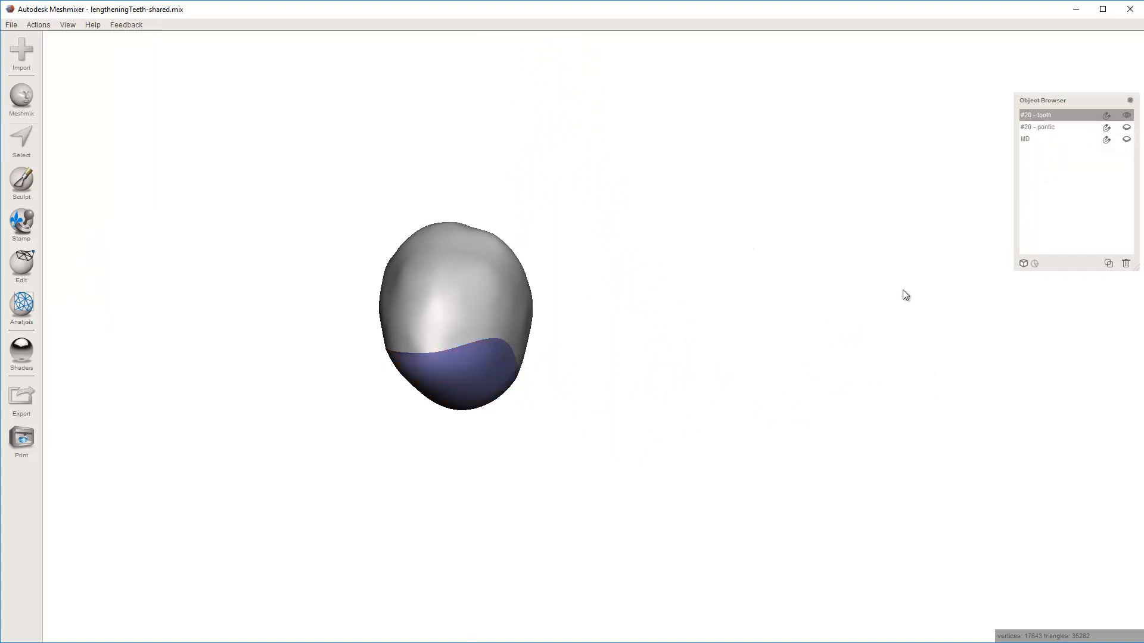
- Show the MD jaw and select the complete face group of the tooth's filled base
click(1126, 140)
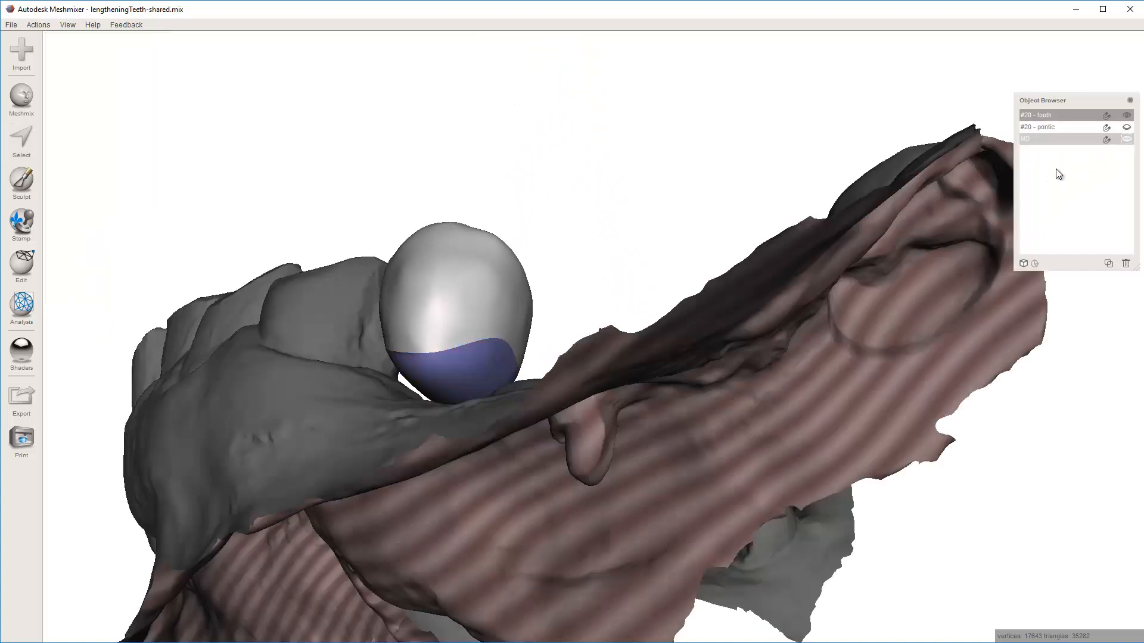
key(s)
click(453, 368)
key(g)
right_drag(454, 319, 452, 349)
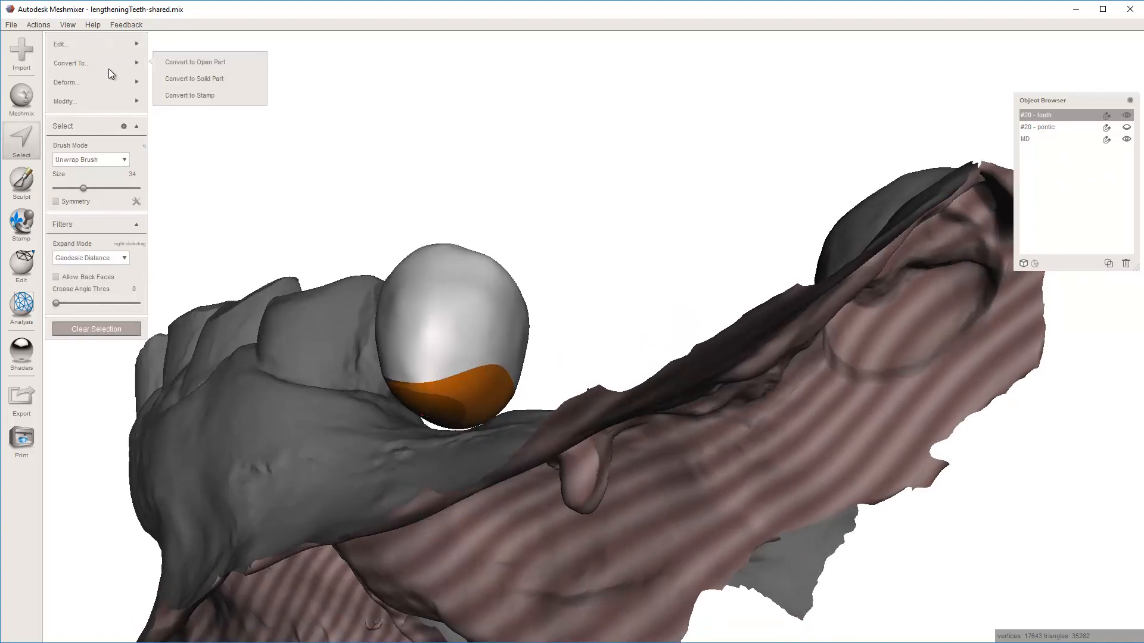
- Try to lengthen the tooth by moving the selected base faces down into the gum with Transform
mouse_move(112, 85)
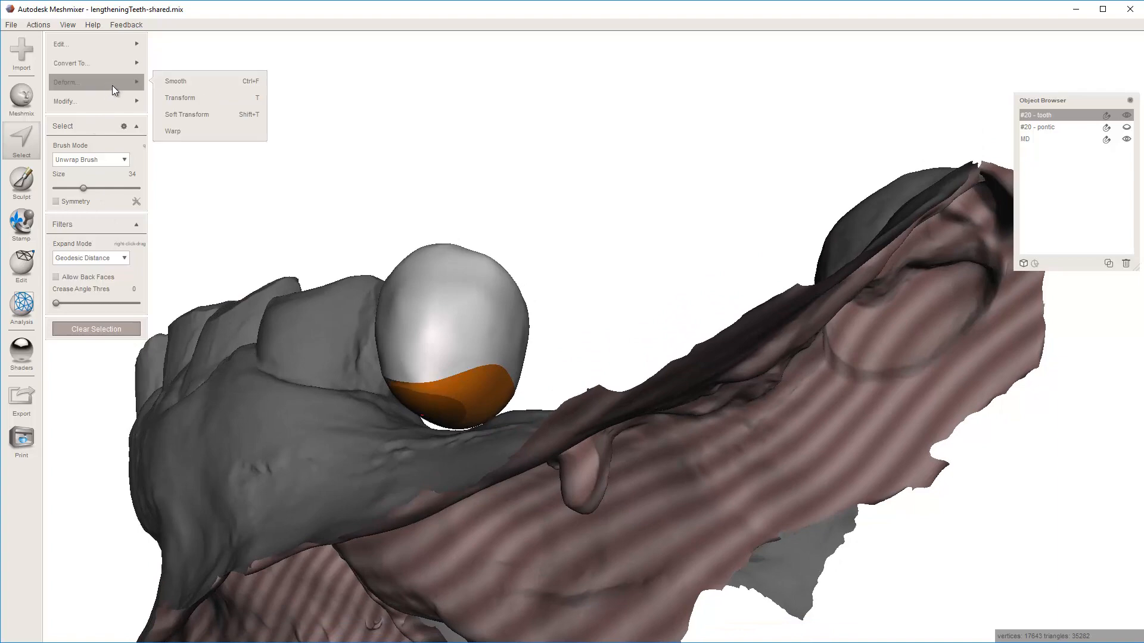
click(187, 97)
drag(447, 418, 438, 503)
right_drag(413, 371, 415, 403)
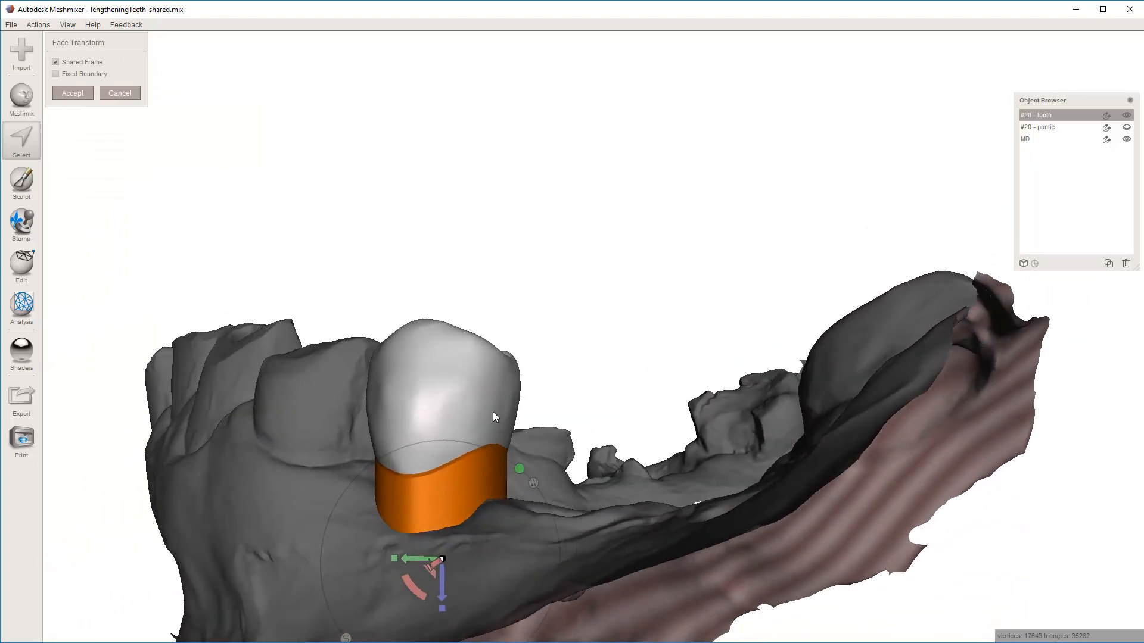
right_drag(493, 416, 578, 430)
key(Return)
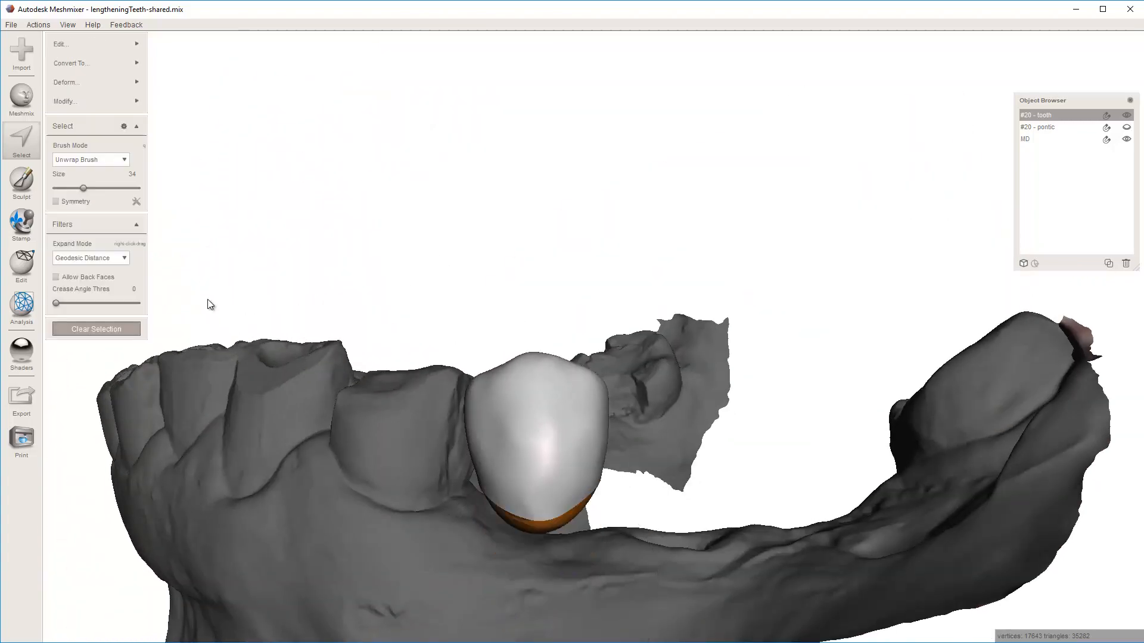
right_drag(468, 455, 448, 431)
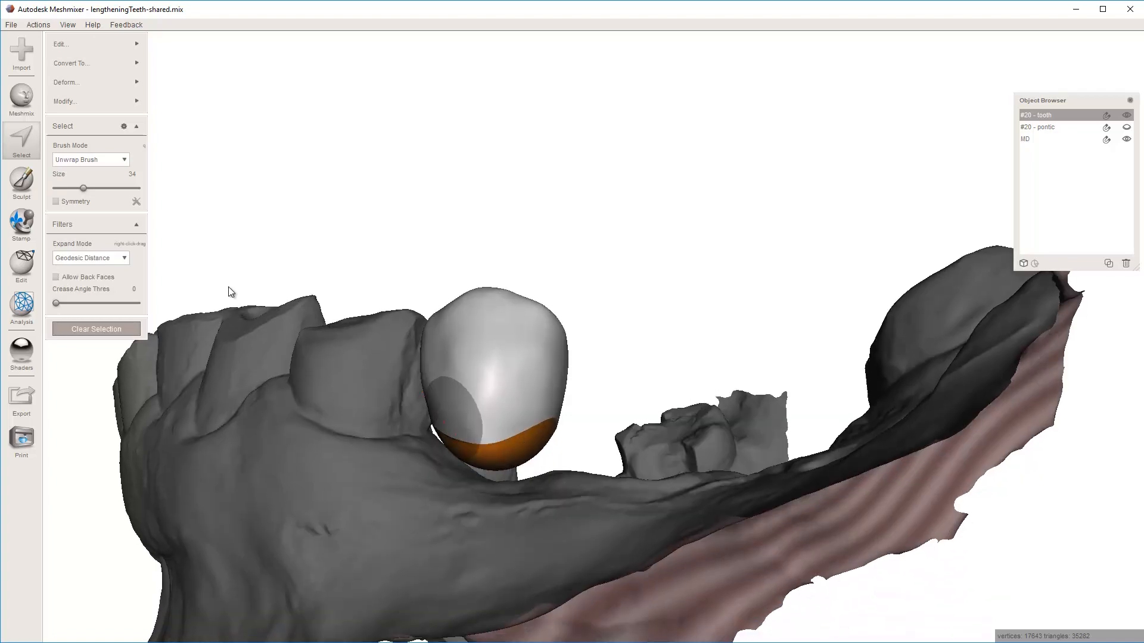
key(shift+t)
right_drag(246, 298, 429, 395)
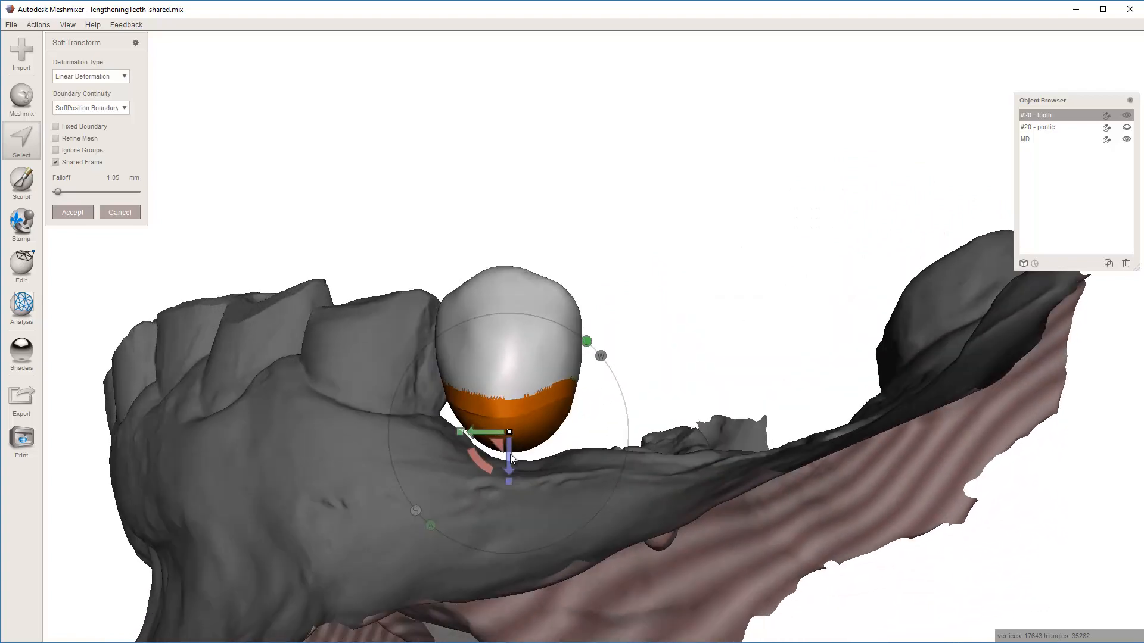
key(Escape)
key(t)
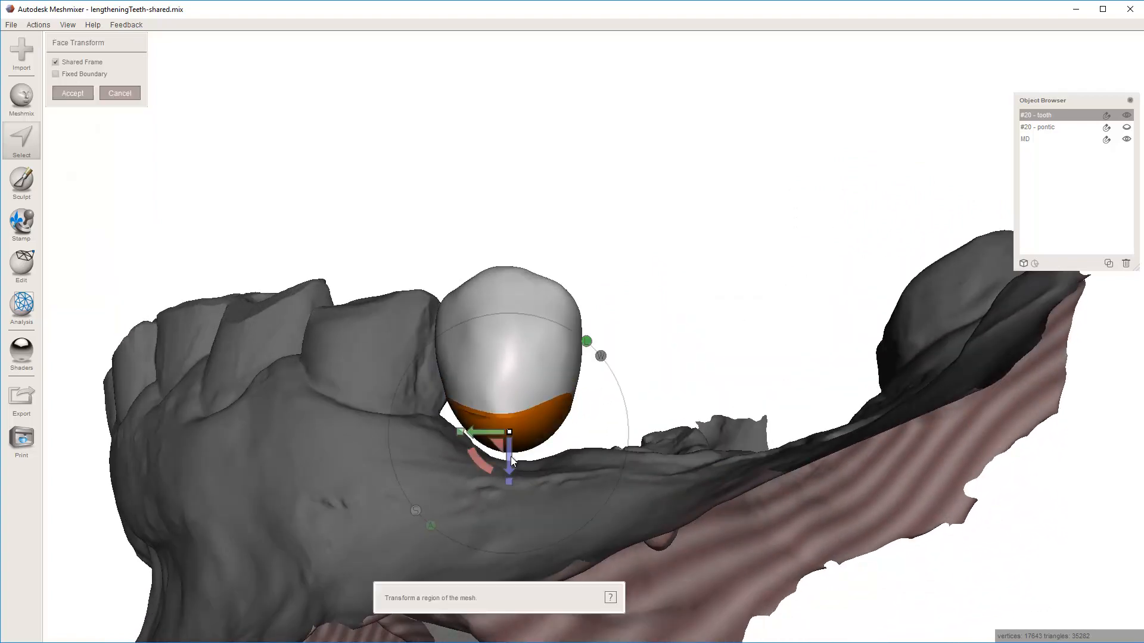
drag(508, 458, 510, 494)
key(Escape)
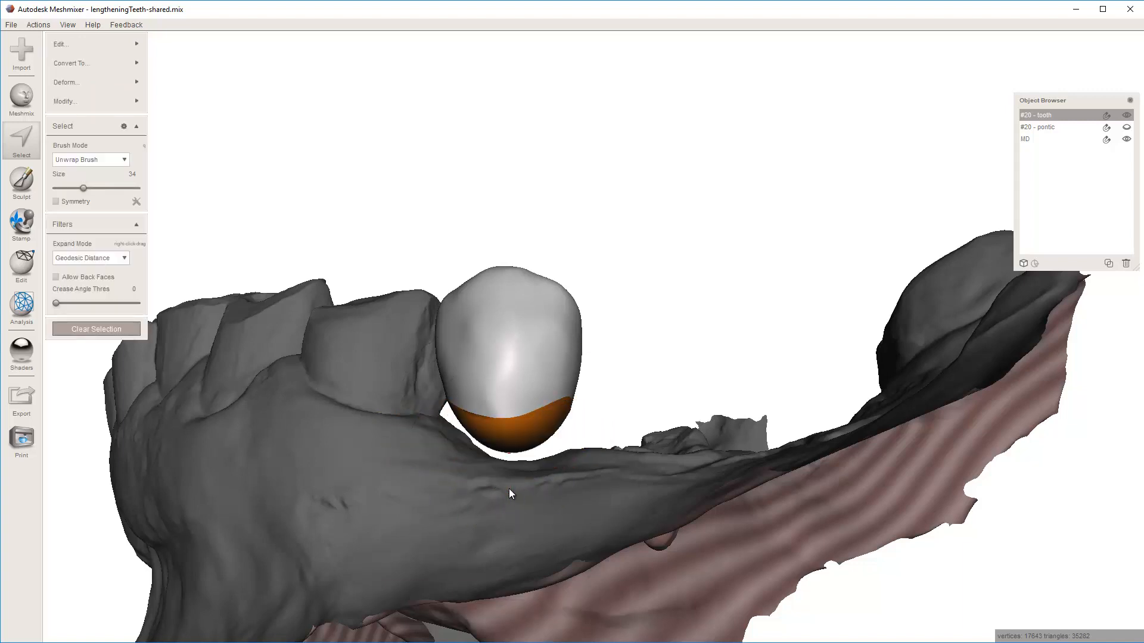
key(t)
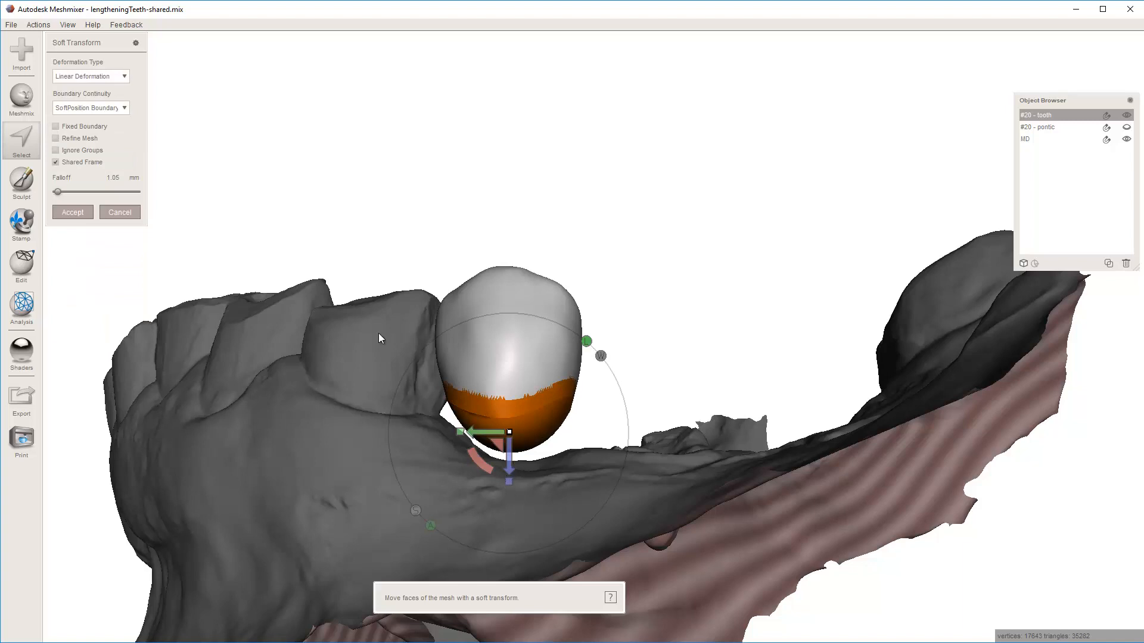
key(Escape)
- Move the selected base faces of the tooth down into the gum with Soft Transform
mouse_move(113, 83)
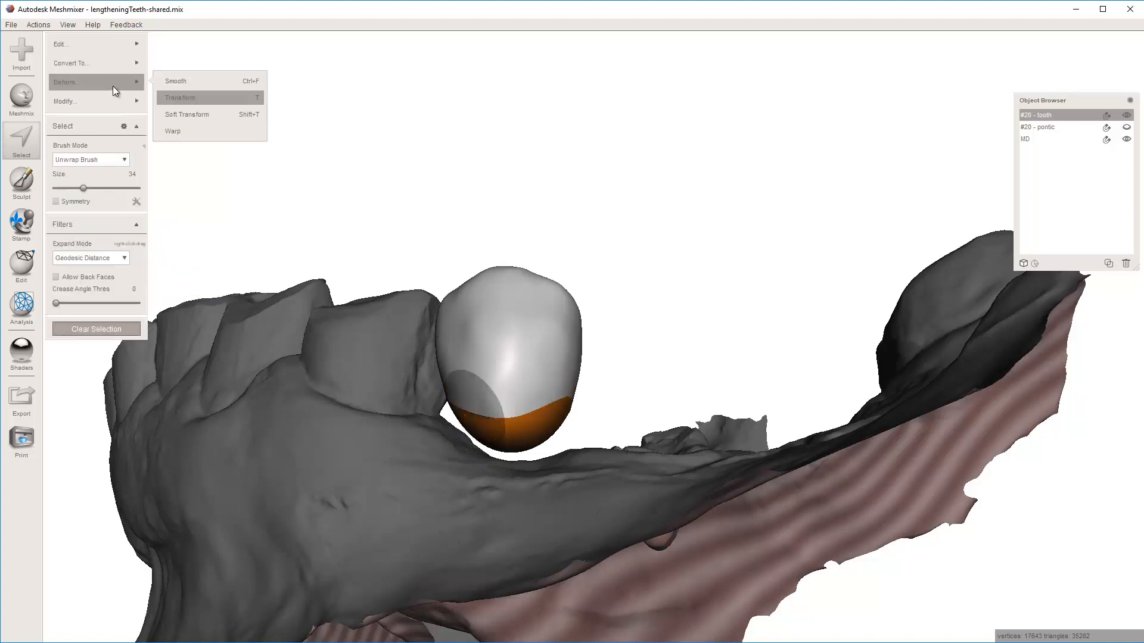
click(177, 116)
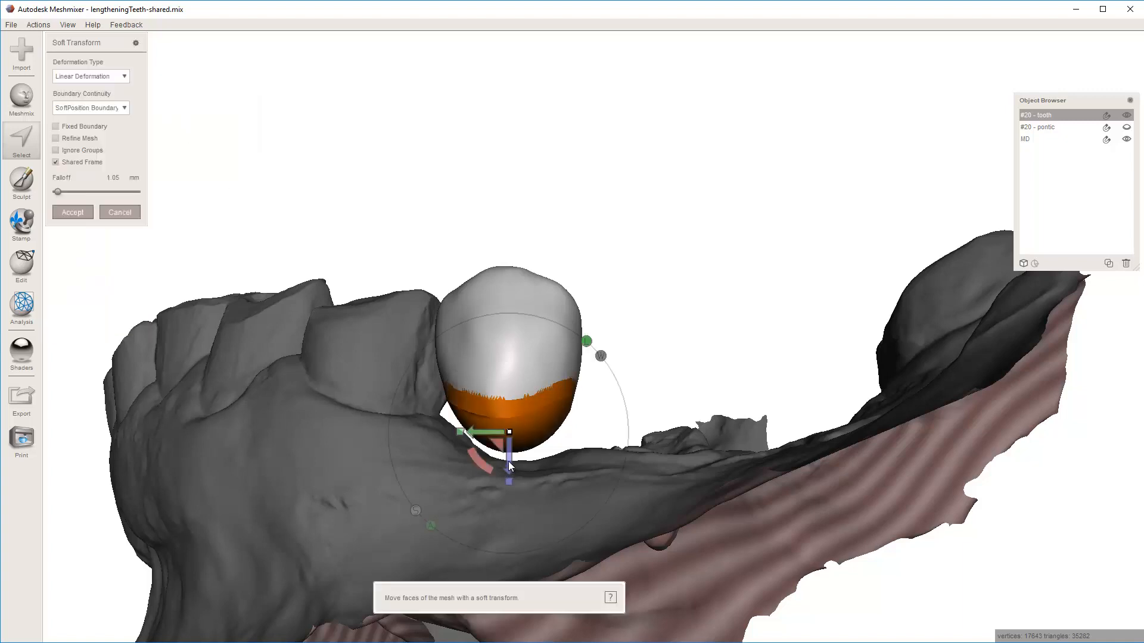
drag(509, 464, 507, 501)
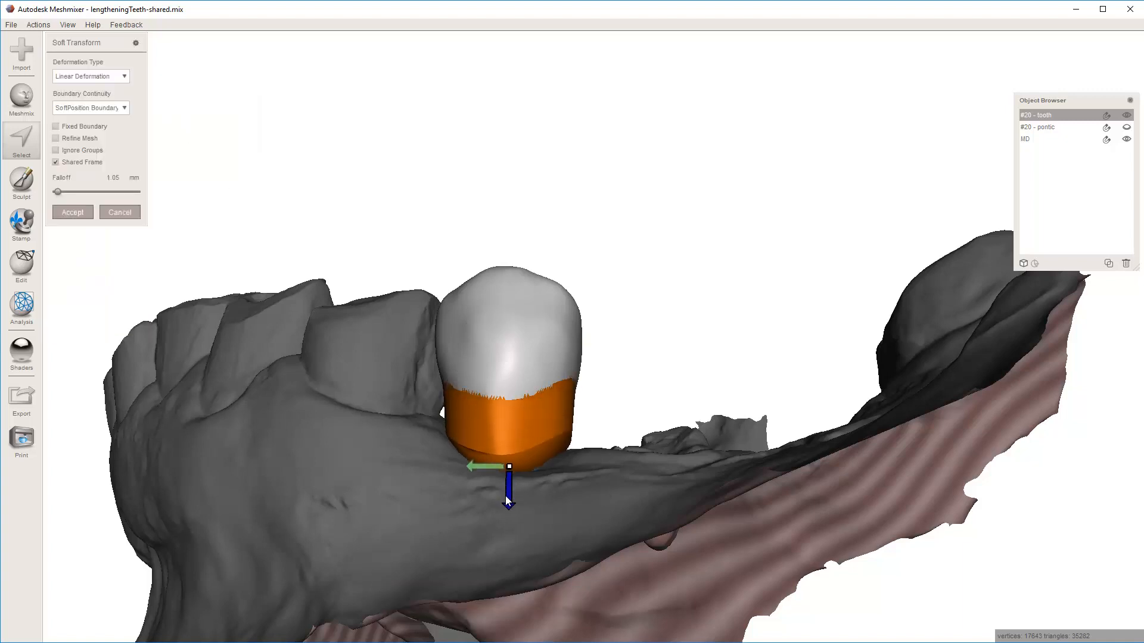
right_drag(525, 482, 450, 504)
mouse_move(474, 504)
mouse_down()
mouse_move(441, 502)
mouse_move(459, 509)
mouse_up()
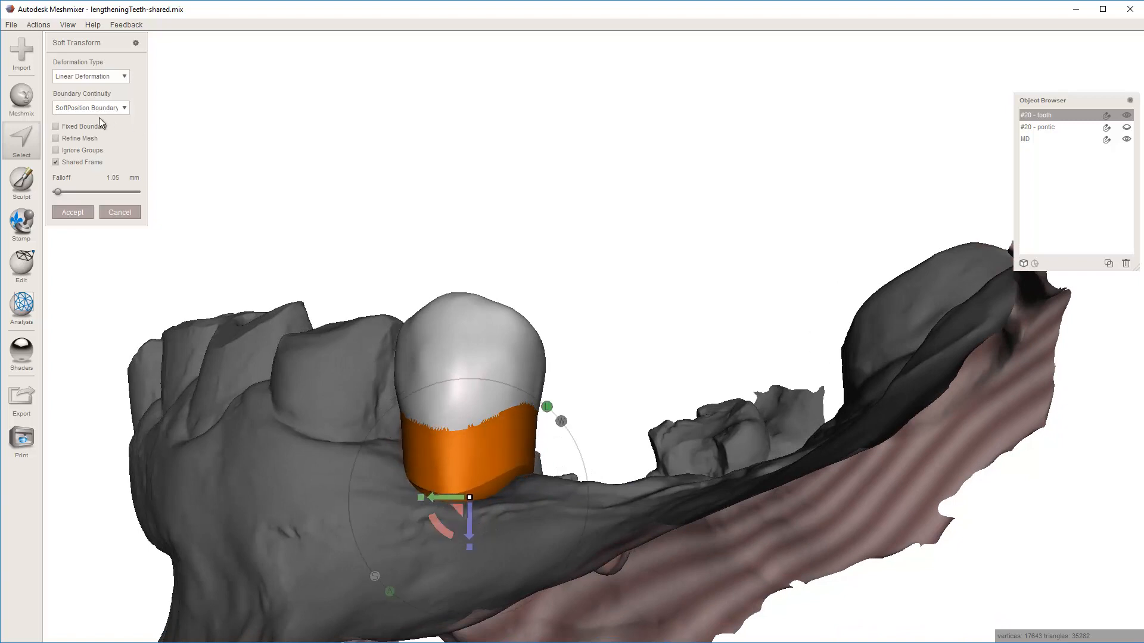
- Set the Soft Transform falloff to 4.71 mm, move the tooth's base deeper into the gum, and accept the deformation
click(118, 178)
drag(58, 192, 63, 192)
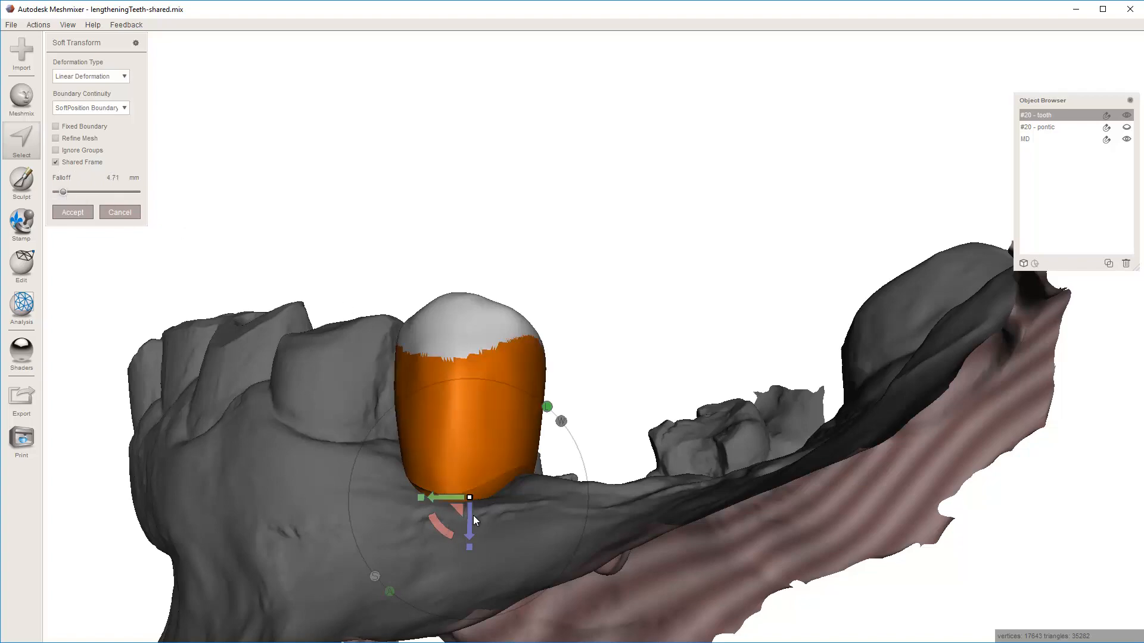
drag(473, 516, 473, 539)
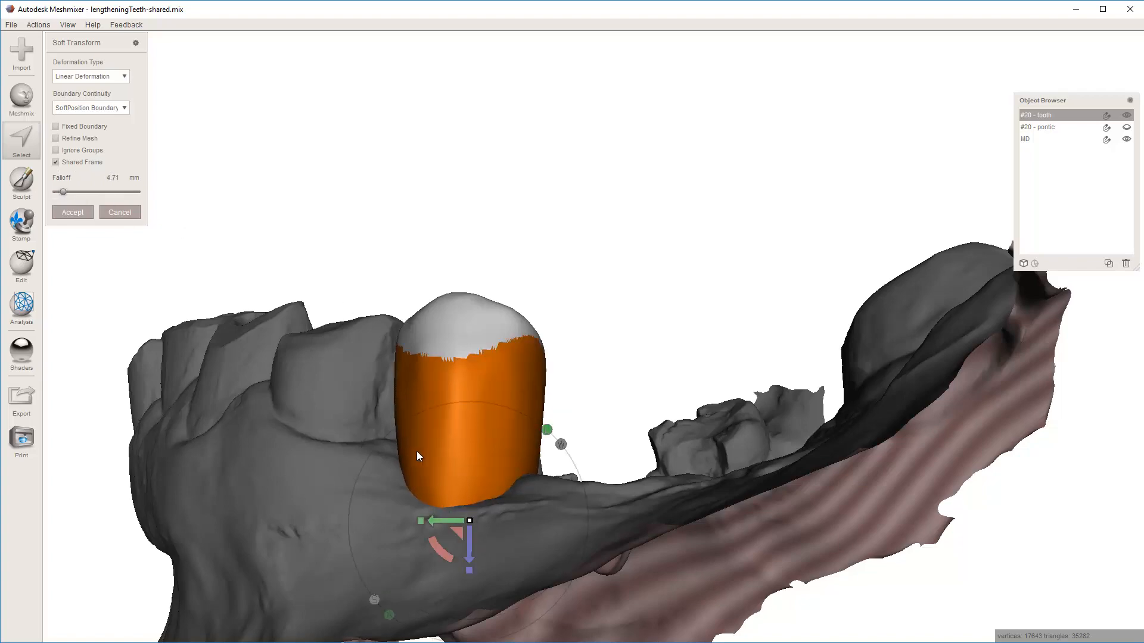
right_drag(417, 452, 571, 441)
right_drag(885, 484, 487, 483)
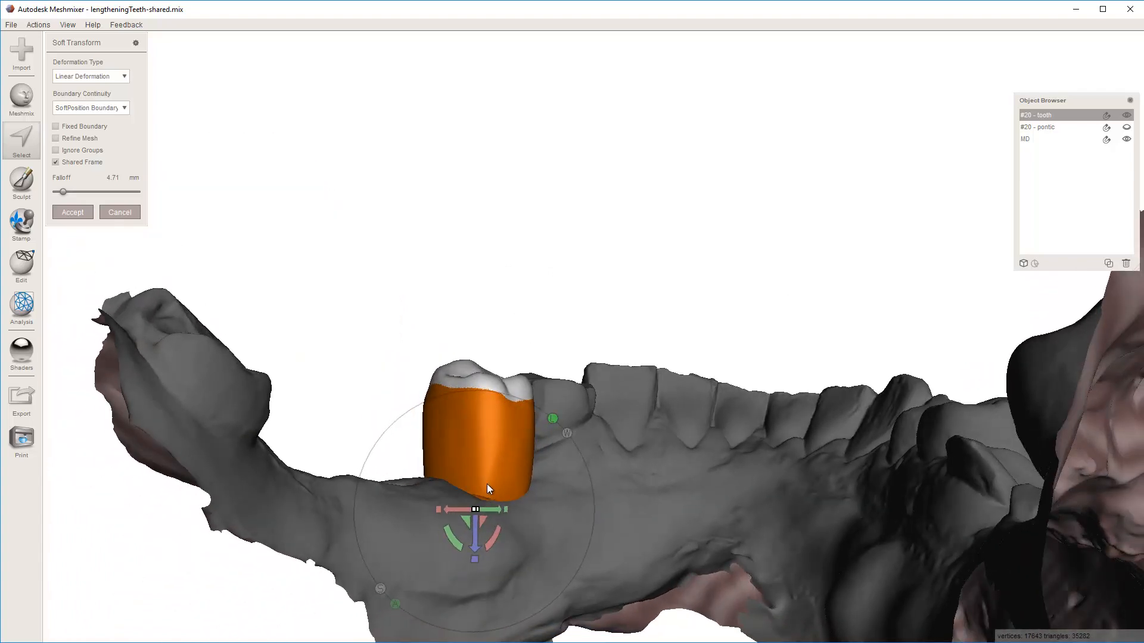
drag(478, 527, 470, 525)
right_drag(459, 506, 1026, 468)
right_drag(920, 381, 596, 451)
key(Return)
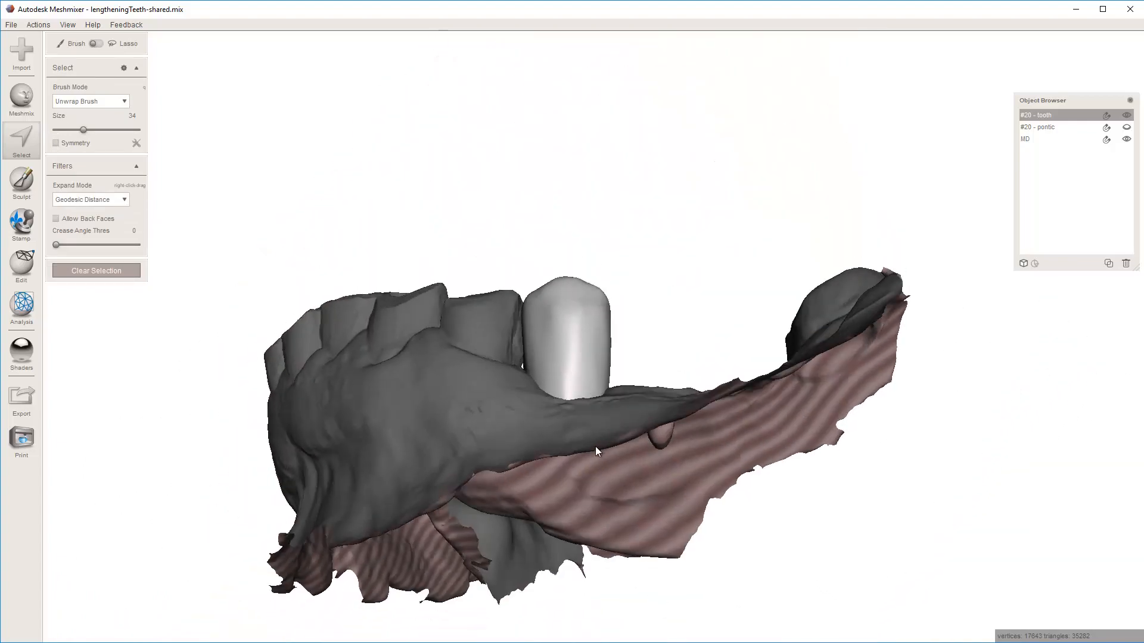
- Undo the soft transform of the tooth's base and leave the selection mode
right_drag(649, 404, 804, 384)
key(Escape)
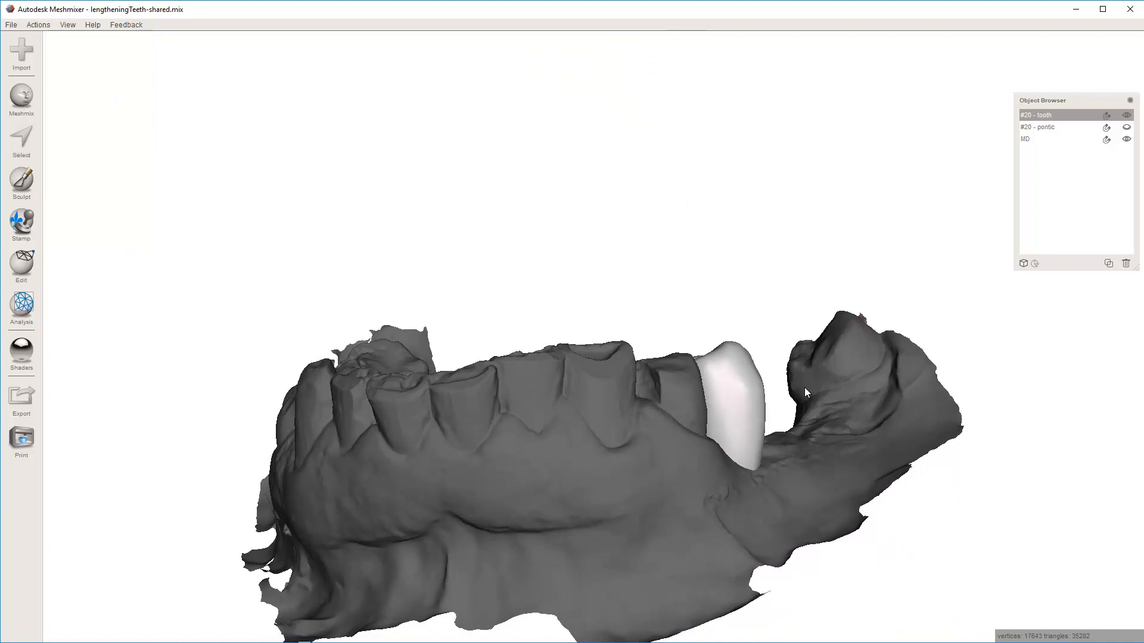
key(s)
key(ctrl+t)
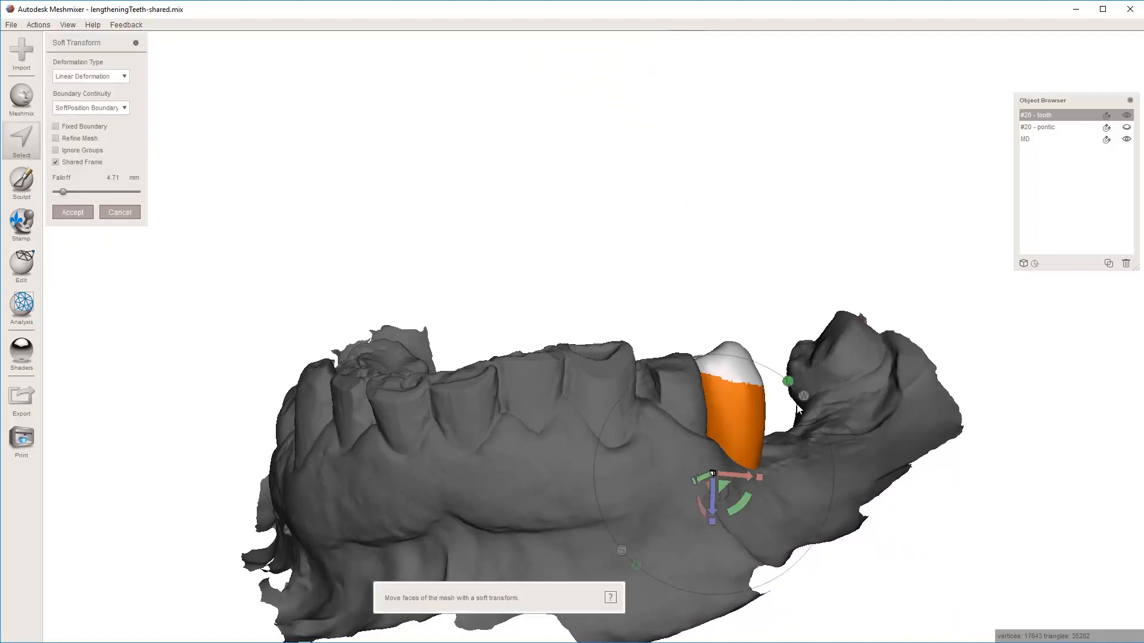
key(Return)
right_drag(774, 410, 614, 391)
key(Escape)
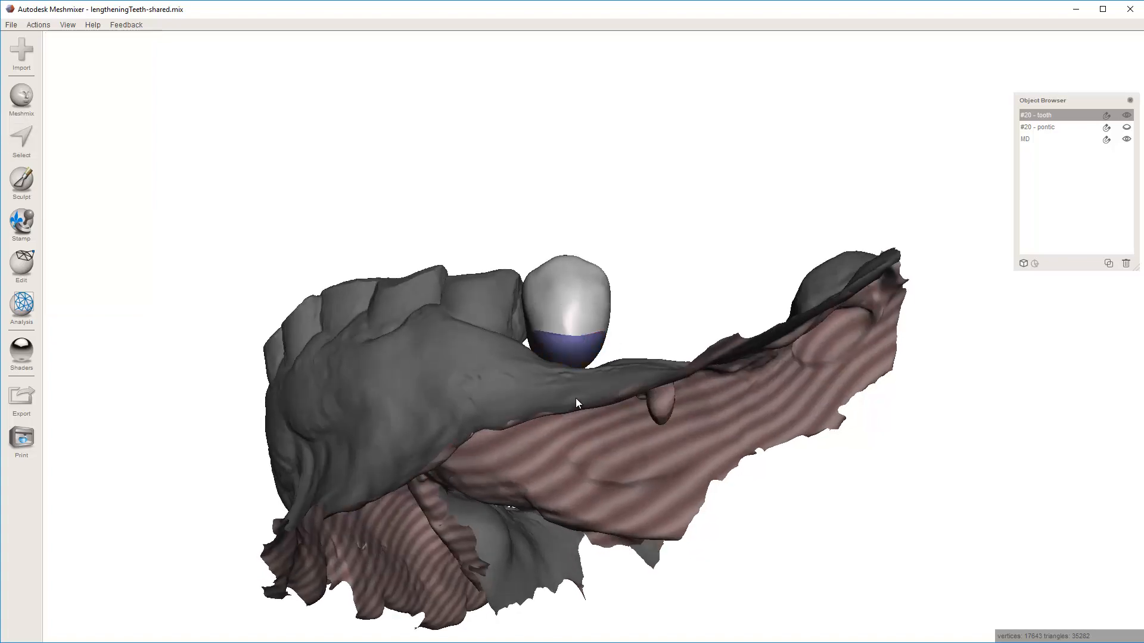
- Hide the MD jaw and select a small round patch in the middle of the tooth's filled base with the Unwrap Brush
right_drag(598, 291, 613, 262)
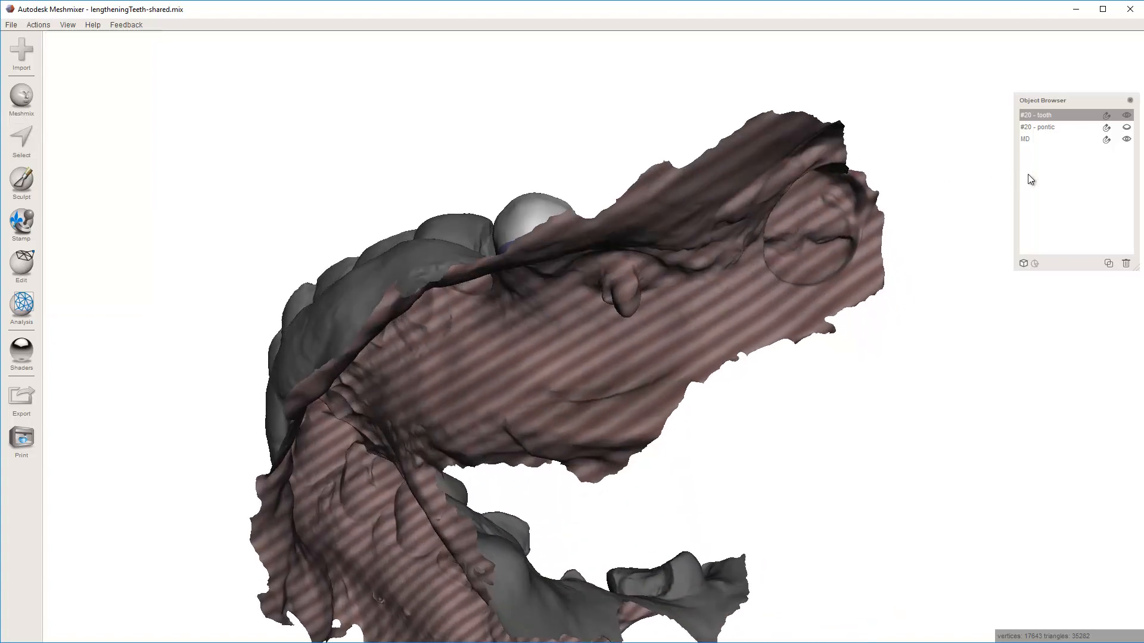
right_drag(709, 228, 716, 207)
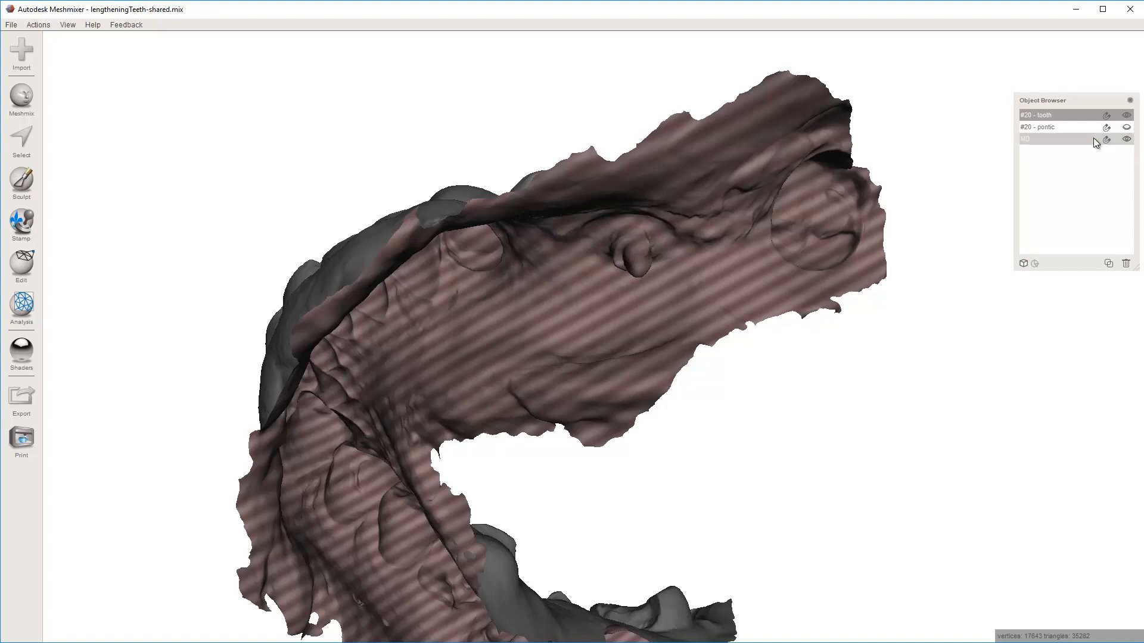
click(1126, 139)
right_drag(463, 335, 478, 361)
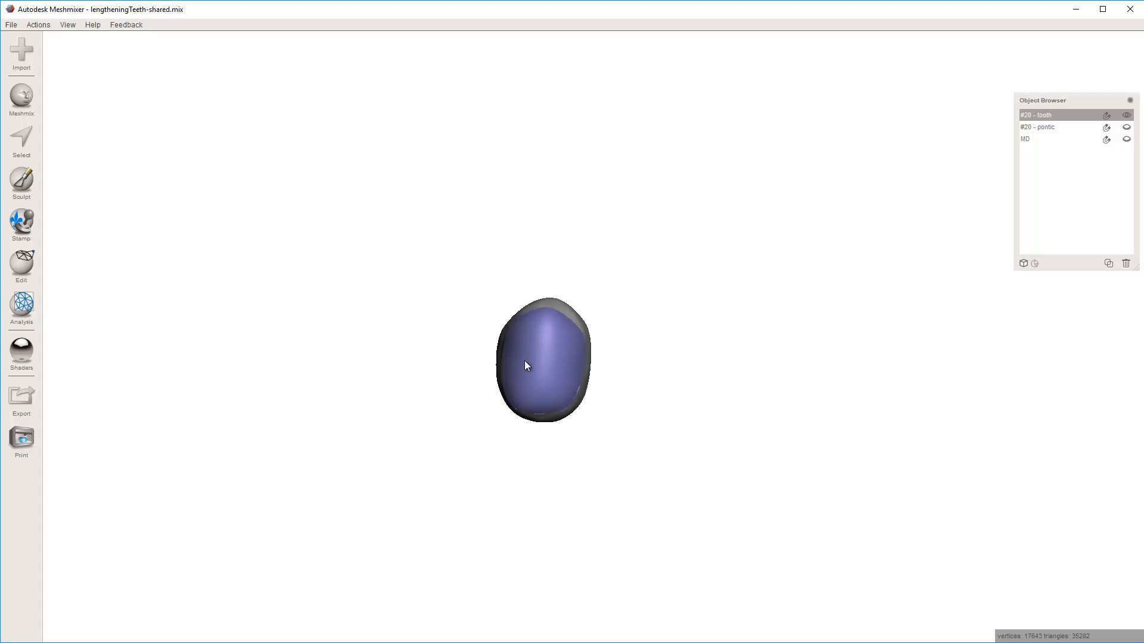
key(s)
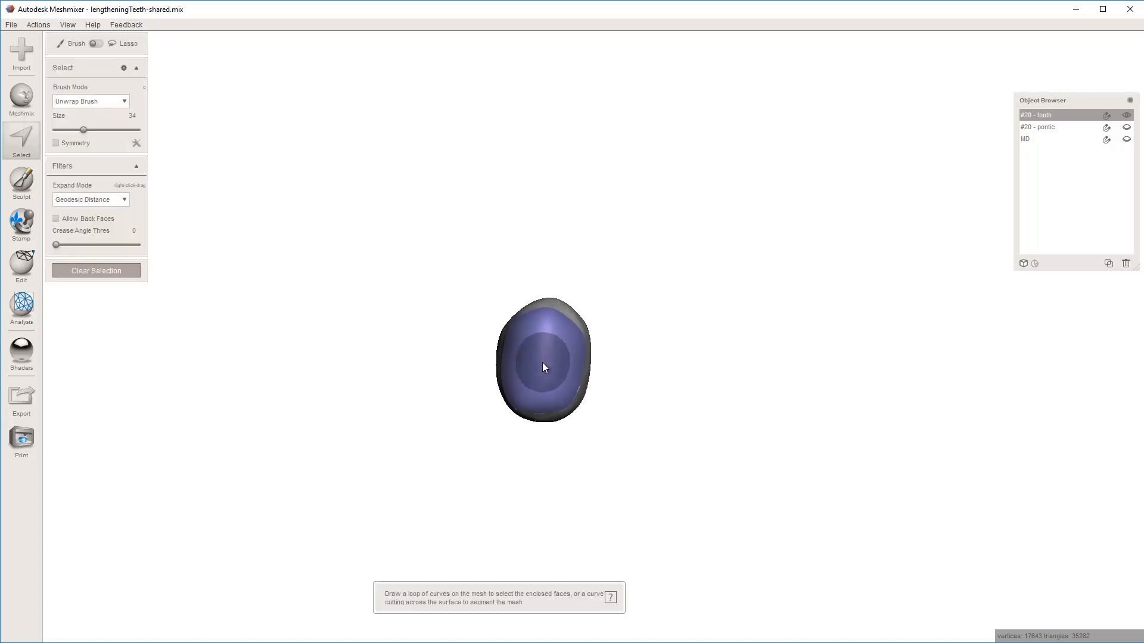
click(541, 362)
right_drag(538, 321, 541, 285)
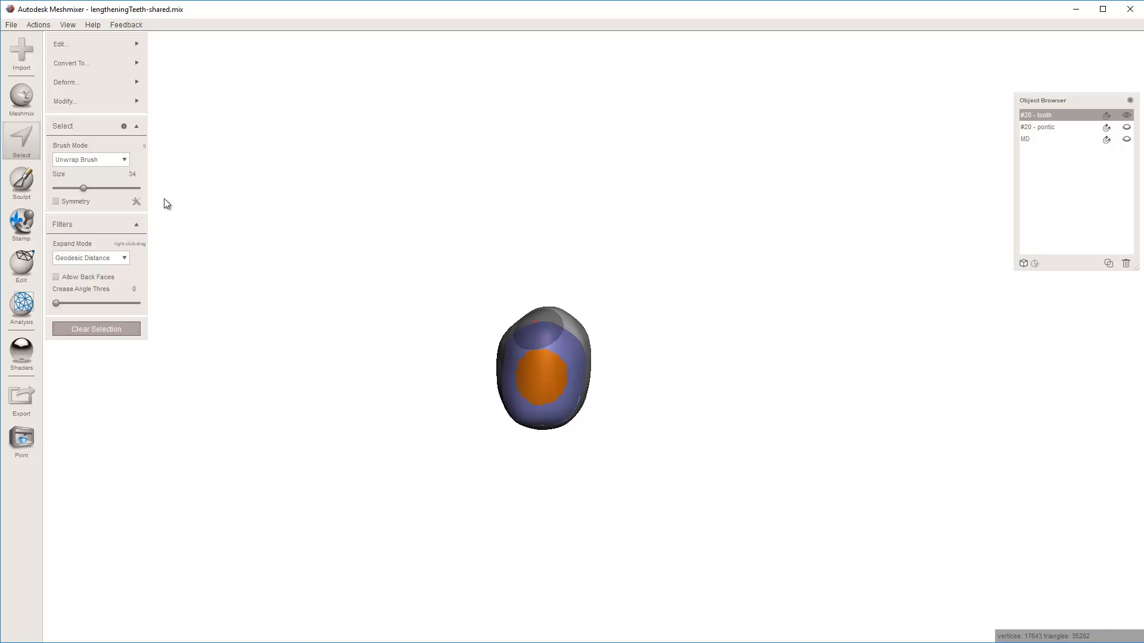
- Smooth the boundary of the round base patch with Create New Groups enabled, accept it, and clear the selection
click(122, 102)
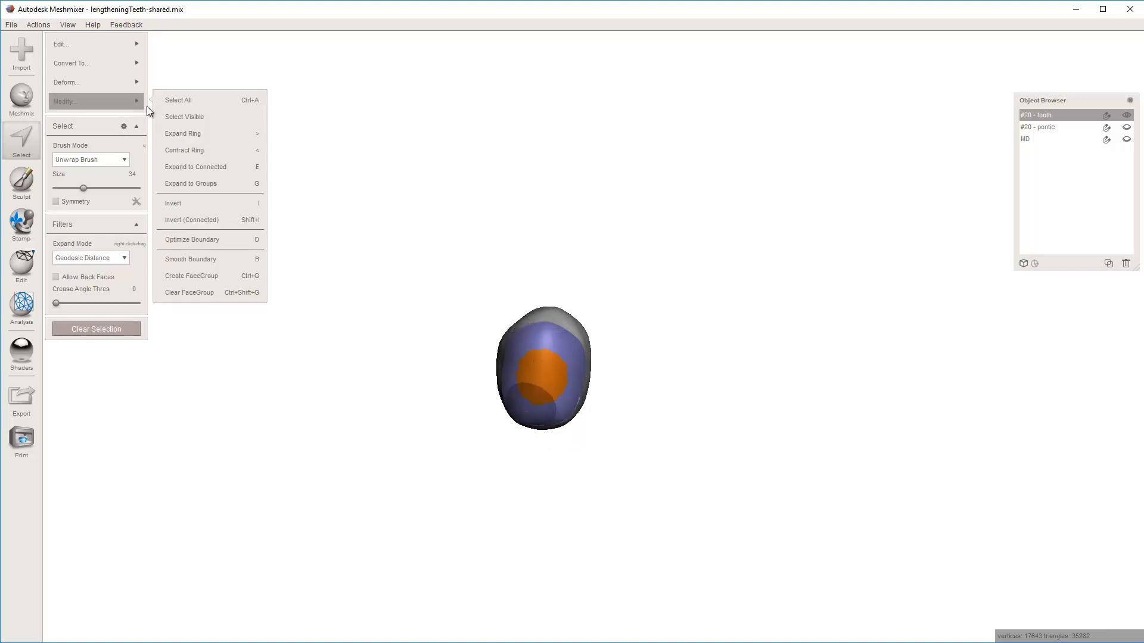
click(186, 260)
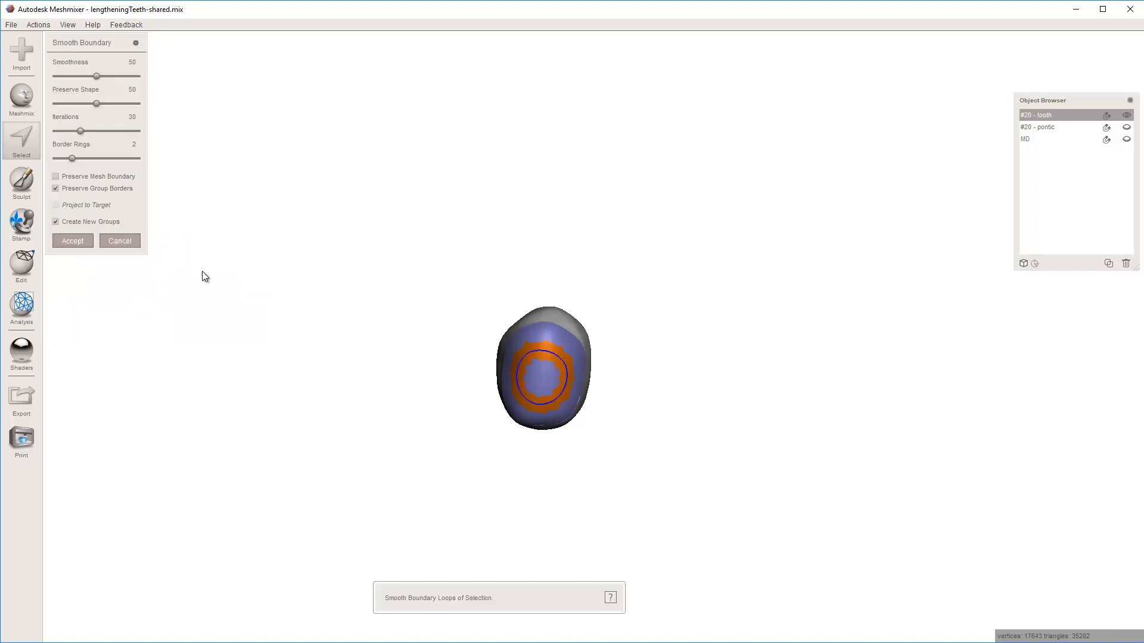
click(86, 242)
key(Escape)
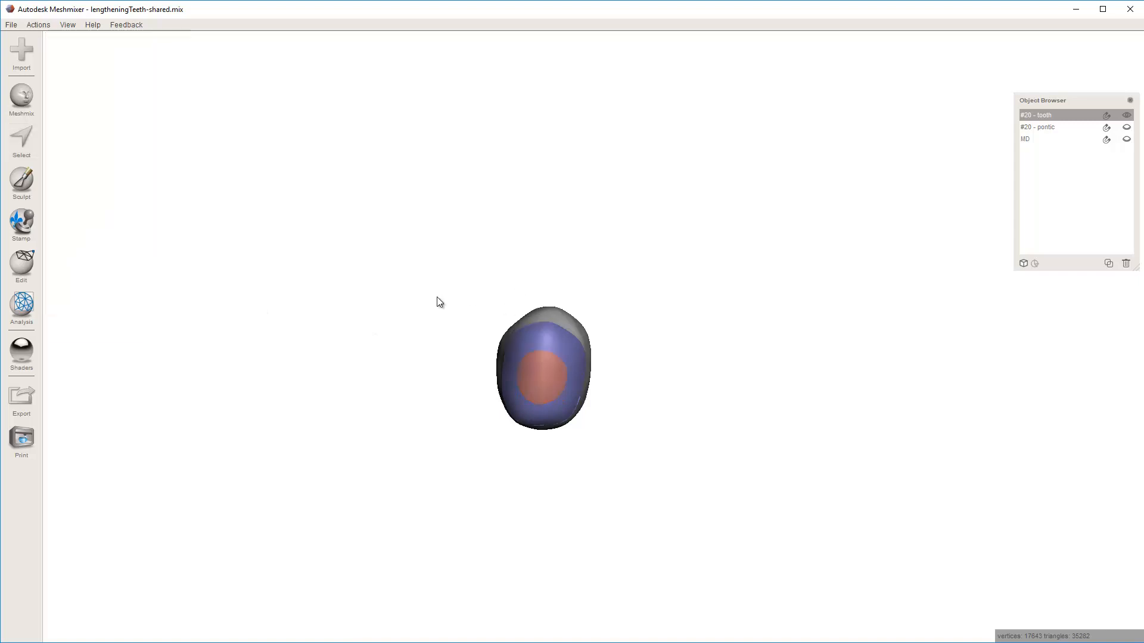
- Show the MD jaw again and select faces of the round patch at the bottom of the tooth
right_drag(542, 375, 536, 447)
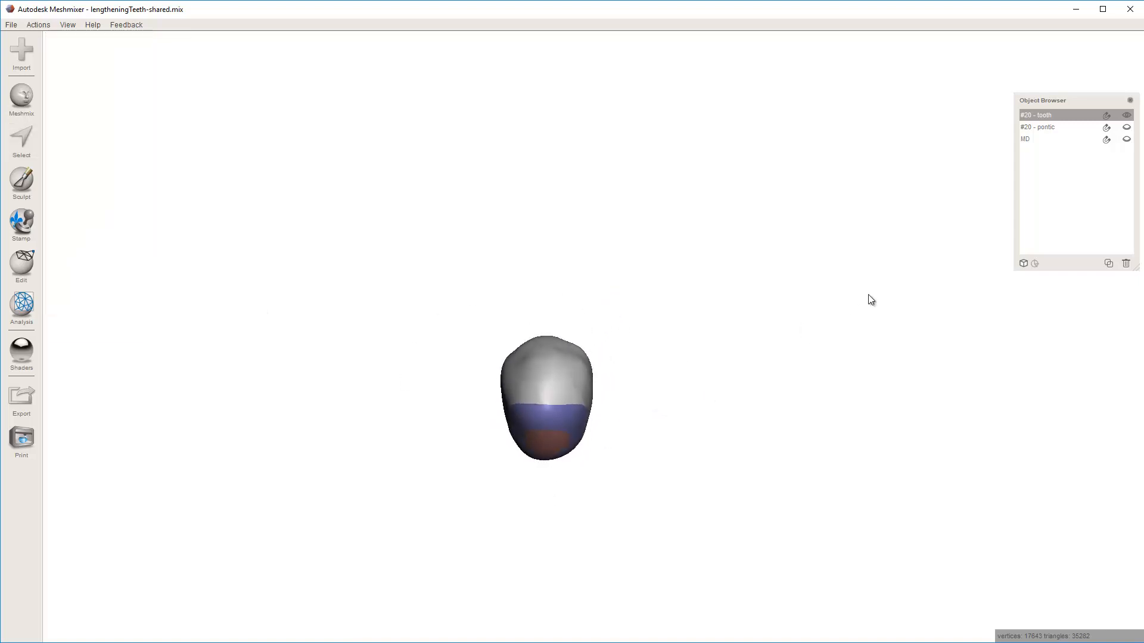
click(1126, 139)
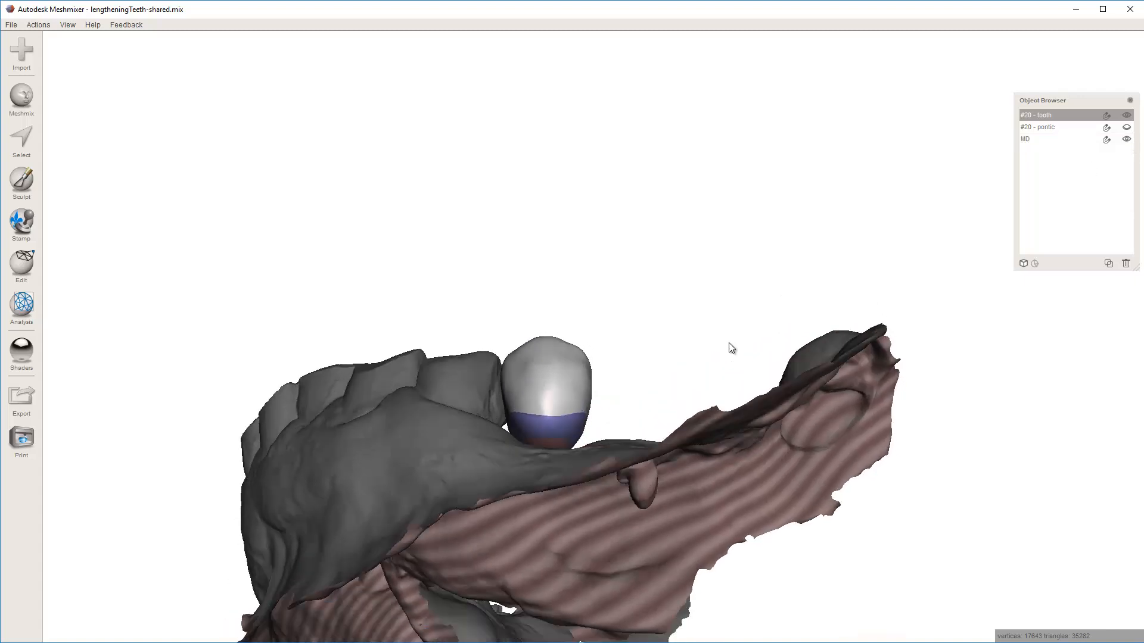
key(s)
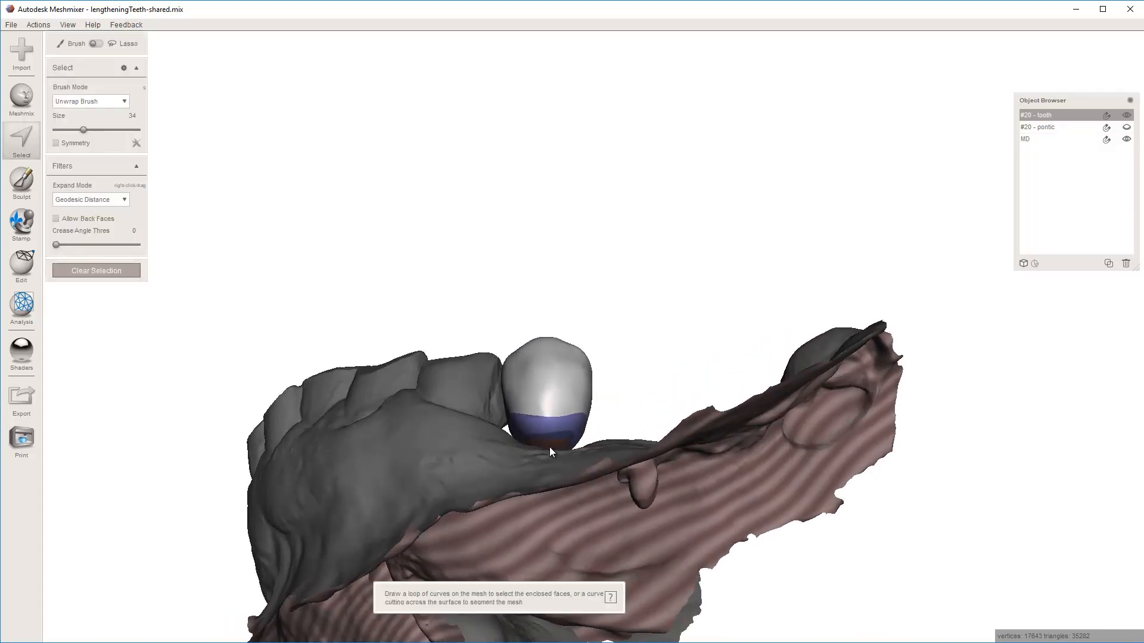
click(549, 447)
mouse_move(627, 409)
right_down()
mouse_move(604, 413)
mouse_move(613, 403)
right_up()
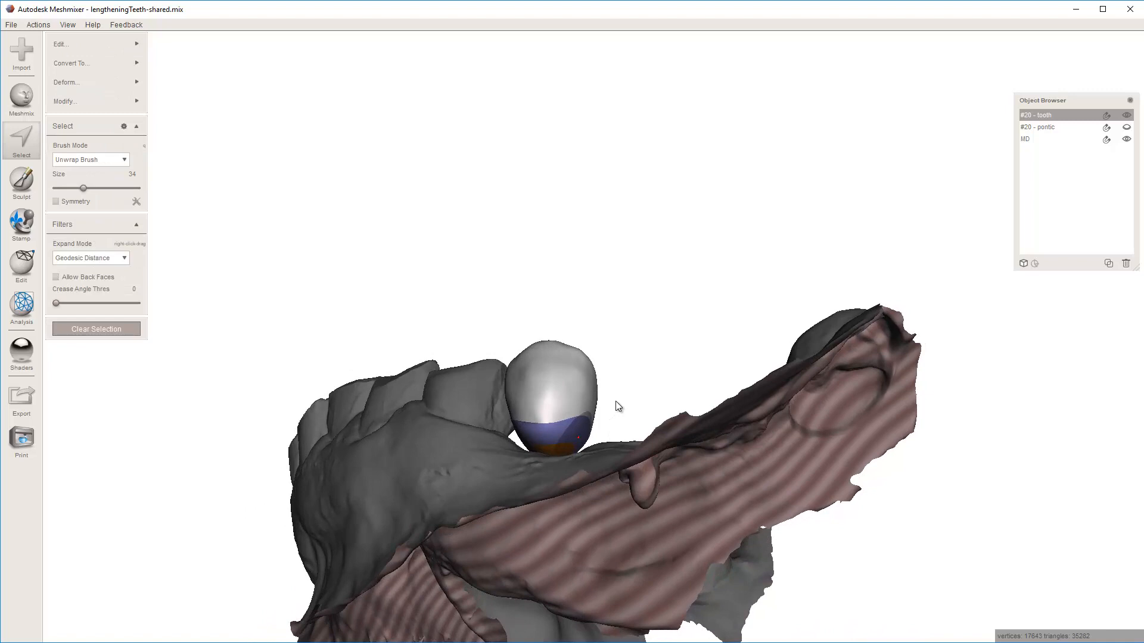
- Try to widen the Soft Transform falloff around the tooth's bottom patch to 9.42 mm
key(t)
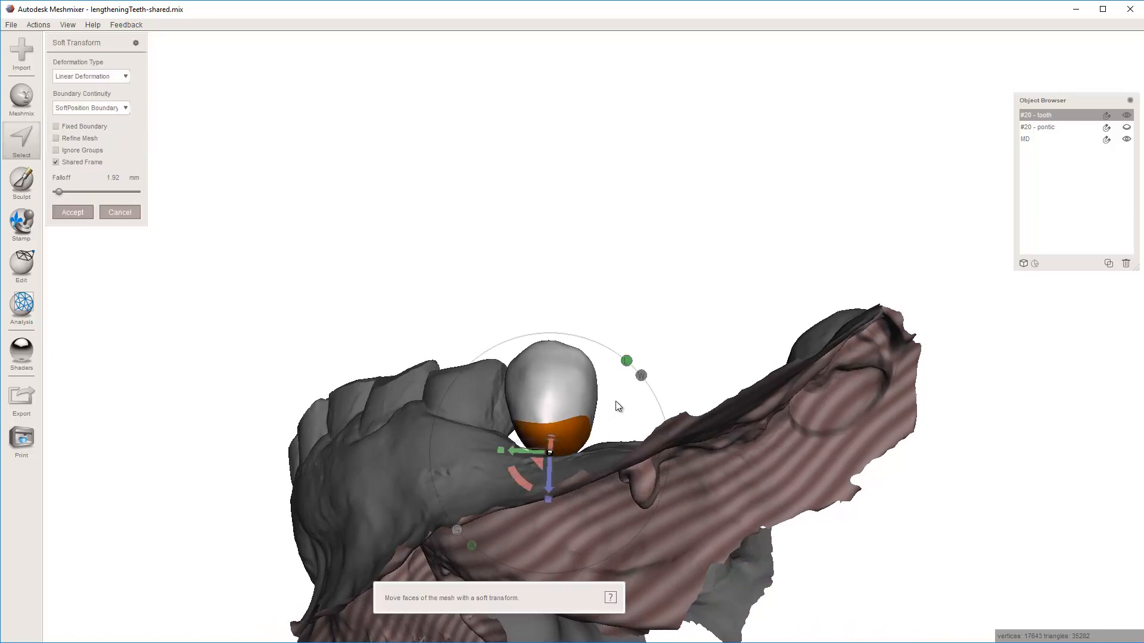
click(68, 192)
drag(73, 195, 72, 193)
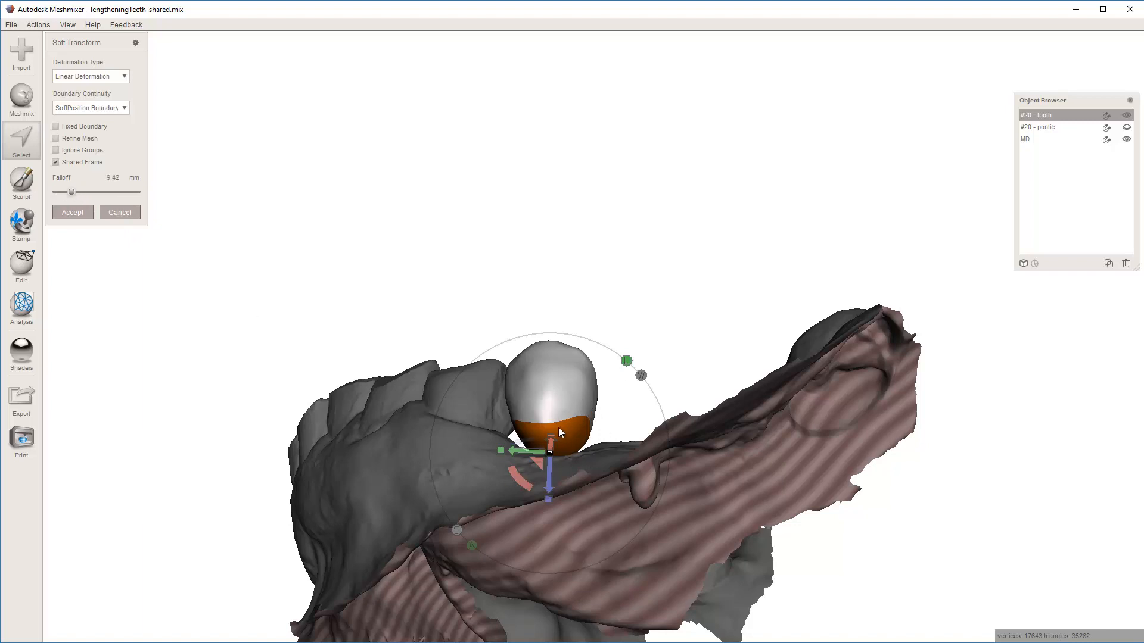
key(Escape)
key(Escape)
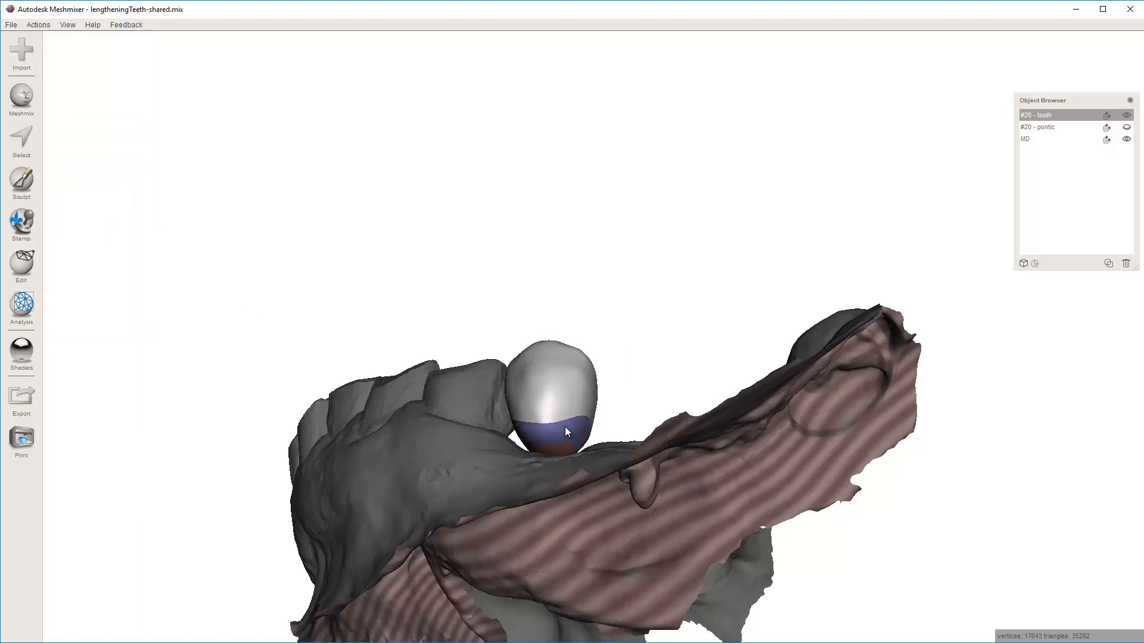
- Select the base face group surrounding the round bottom patch and clear its FaceGroup so it merges with the tooth
key(s)
click(568, 430)
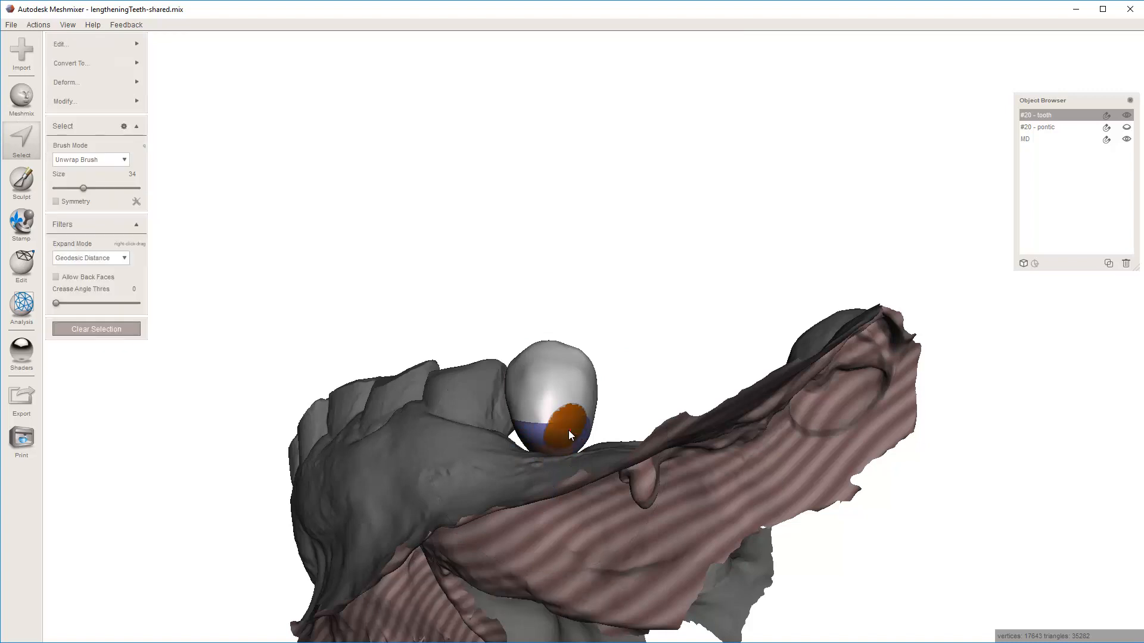
key(shift+t)
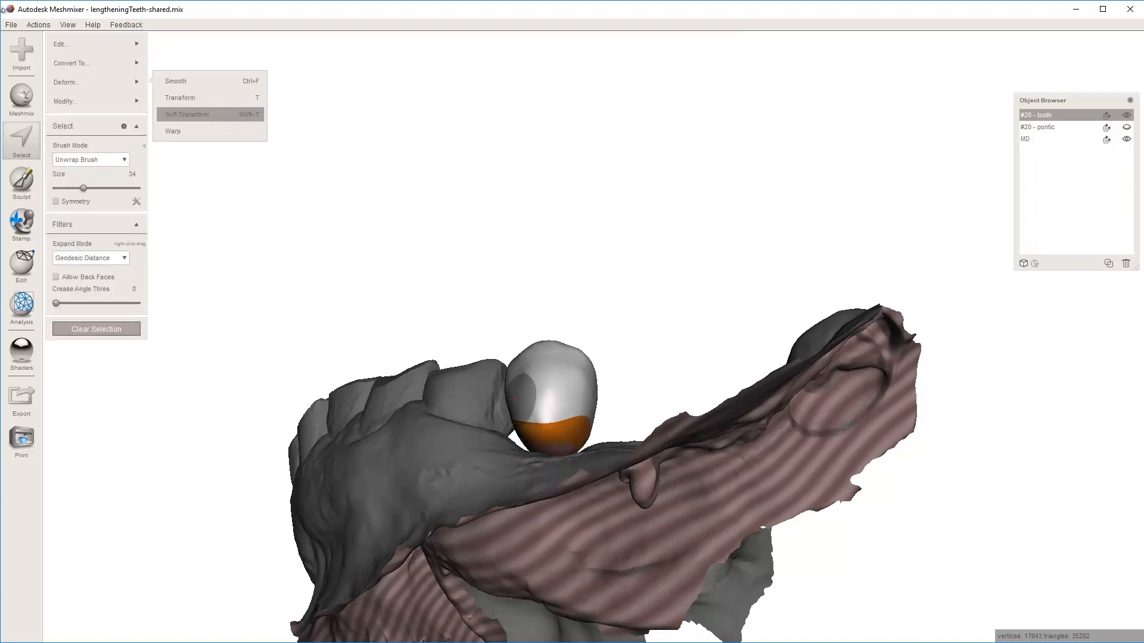
key(b)
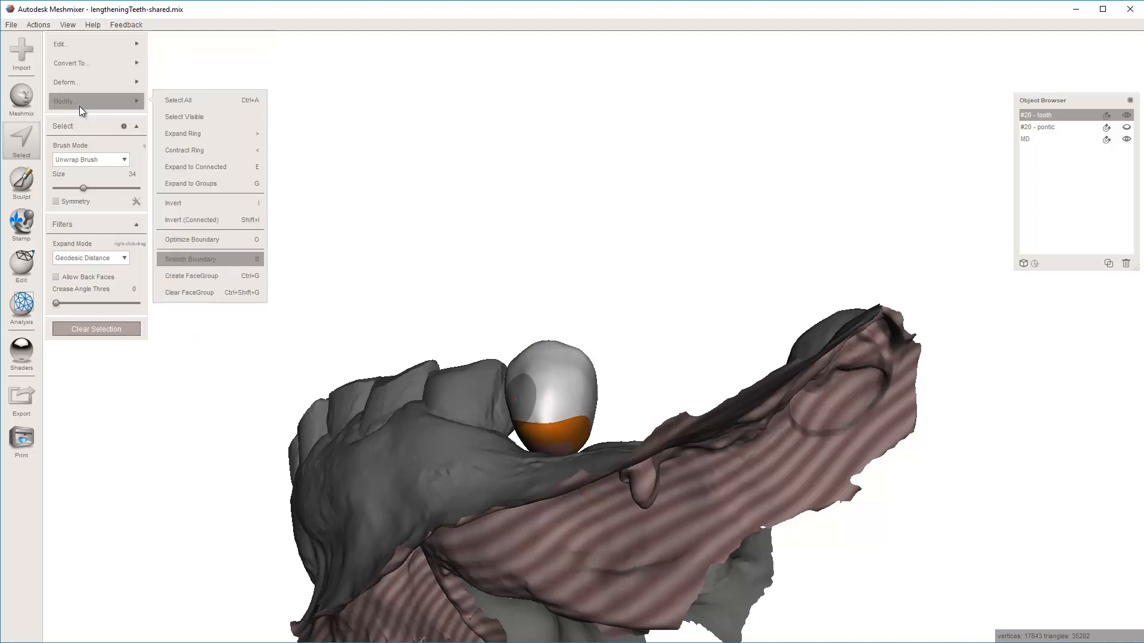
click(206, 292)
right_drag(577, 316, 599, 322)
right_drag(595, 419, 563, 472)
key(s)
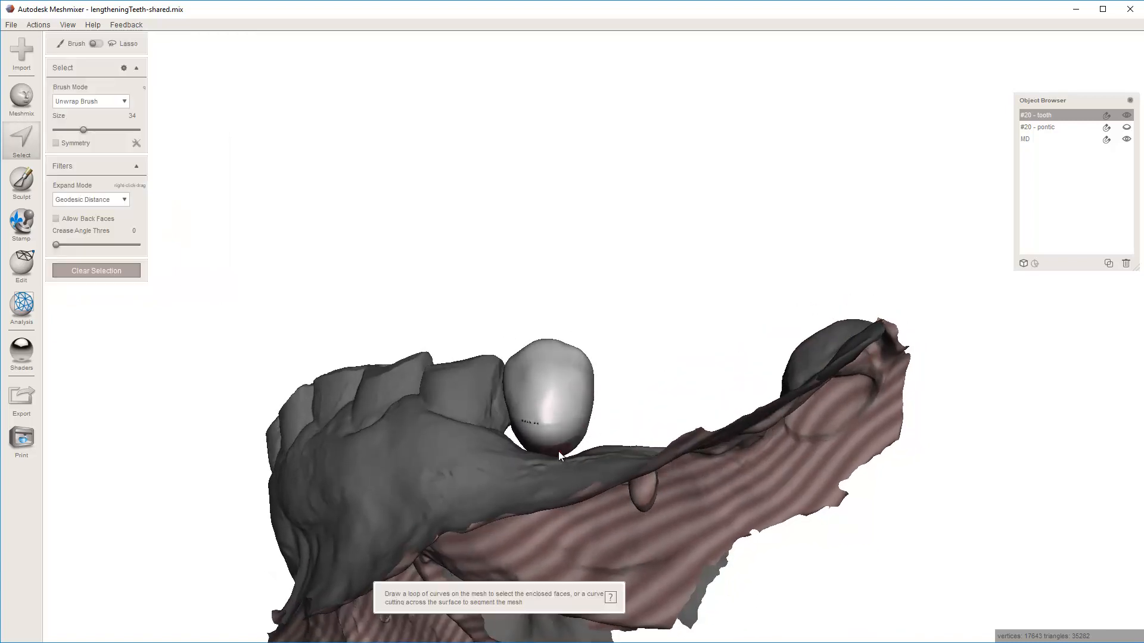
- Select the round patch at the tooth's bottom and start a Soft Transform on it with a 4.35 mm falloff
click(557, 451)
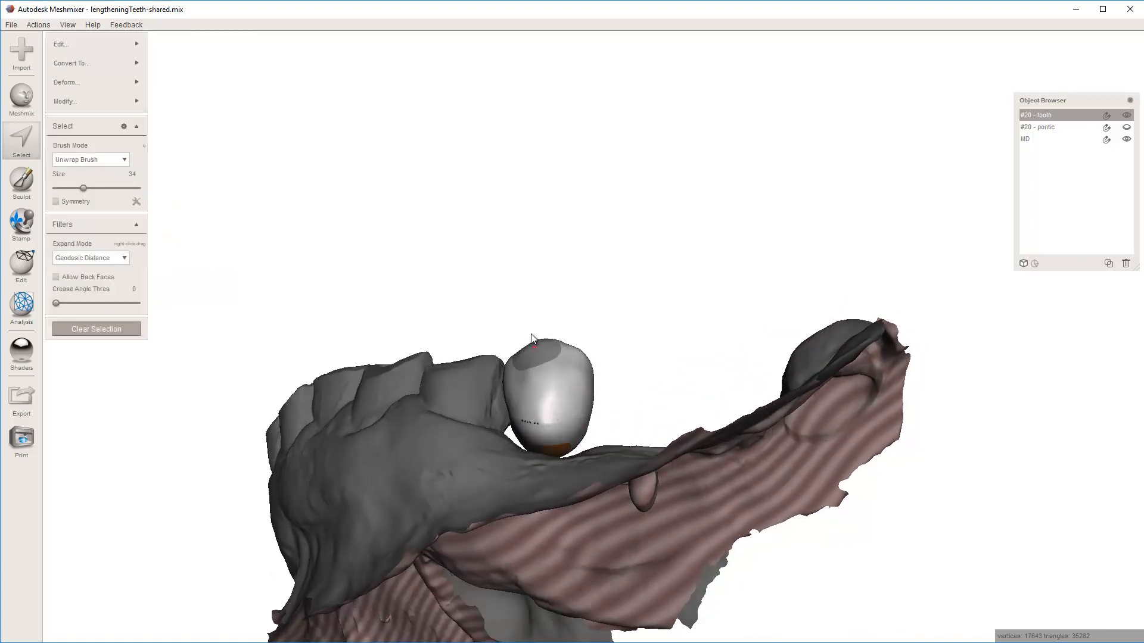
key(t)
right_drag(602, 398, 553, 427)
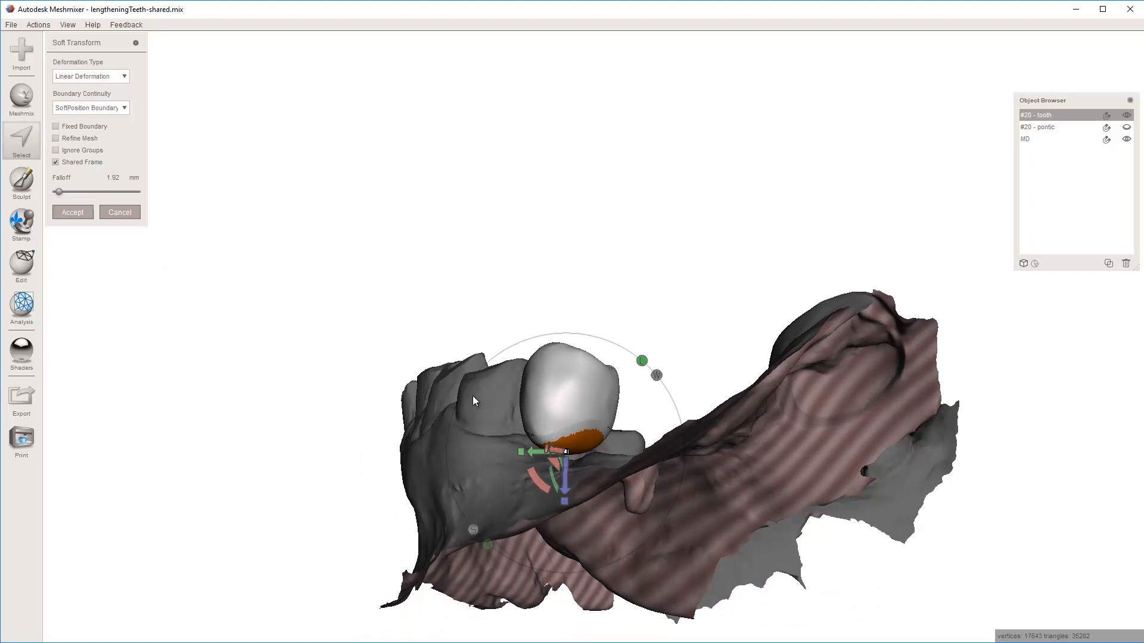
drag(58, 193, 64, 196)
right_drag(361, 357, 450, 365)
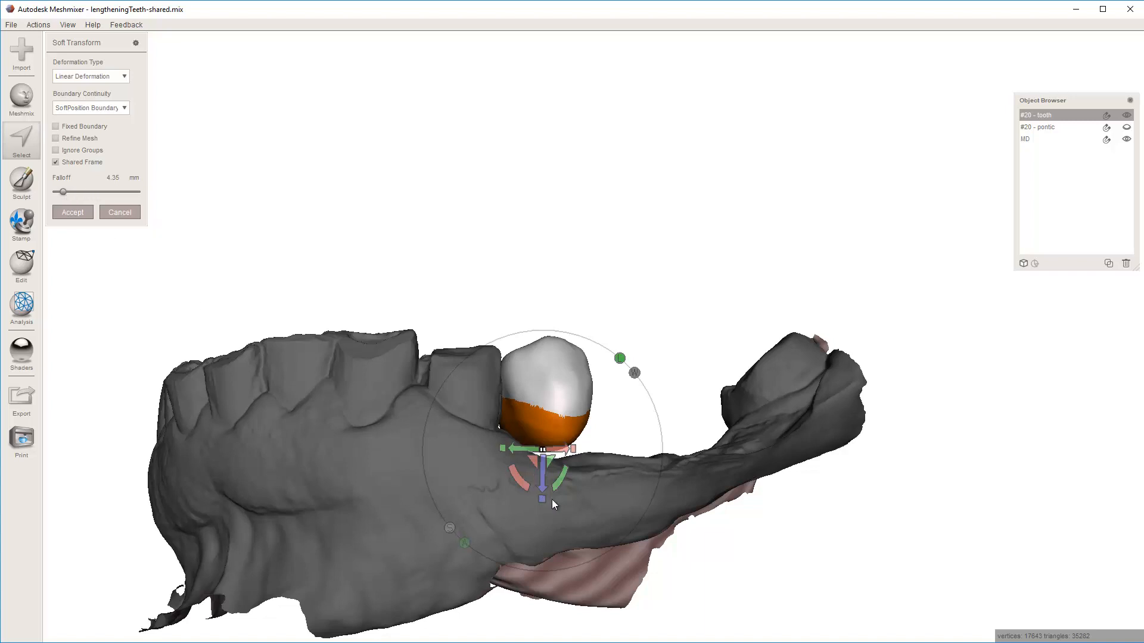
- Move the bottom patch straight down through the gum to lengthen the tooth, accept the transform and clear the selection
drag(545, 473, 552, 538)
right_drag(558, 549, 672, 424)
key(a)
key(Escape)
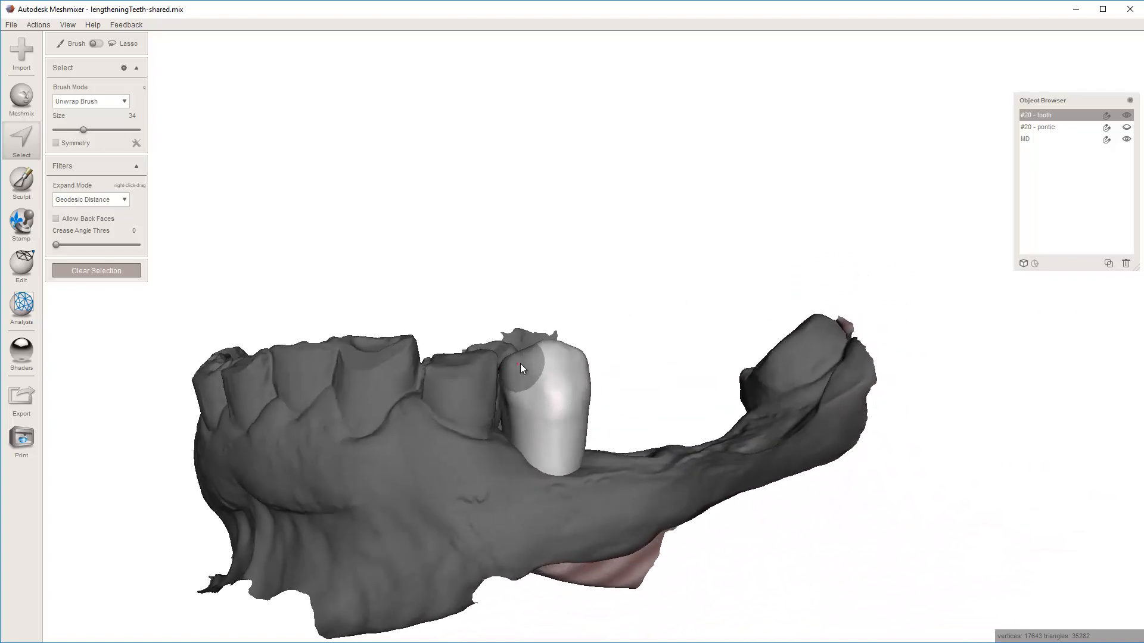
- Examine the lengthened tooth from below, from the inner side of the jaw and from above against the gum
right_drag(618, 365, 556, 362)
right_drag(635, 390, 591, 385)
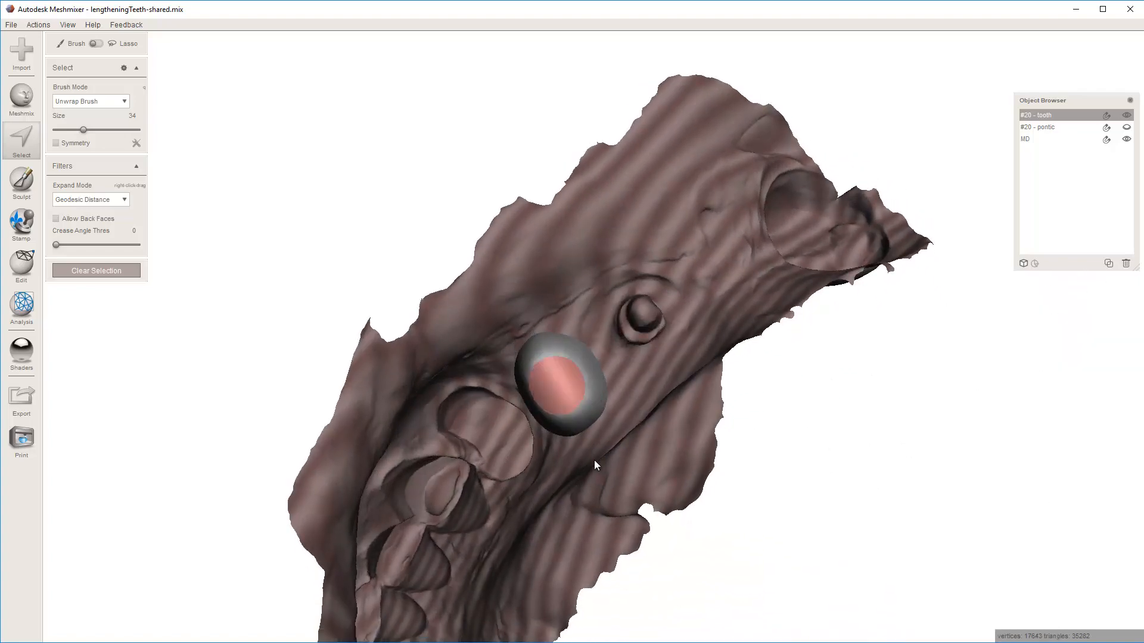
right_drag(502, 296, 630, 386)
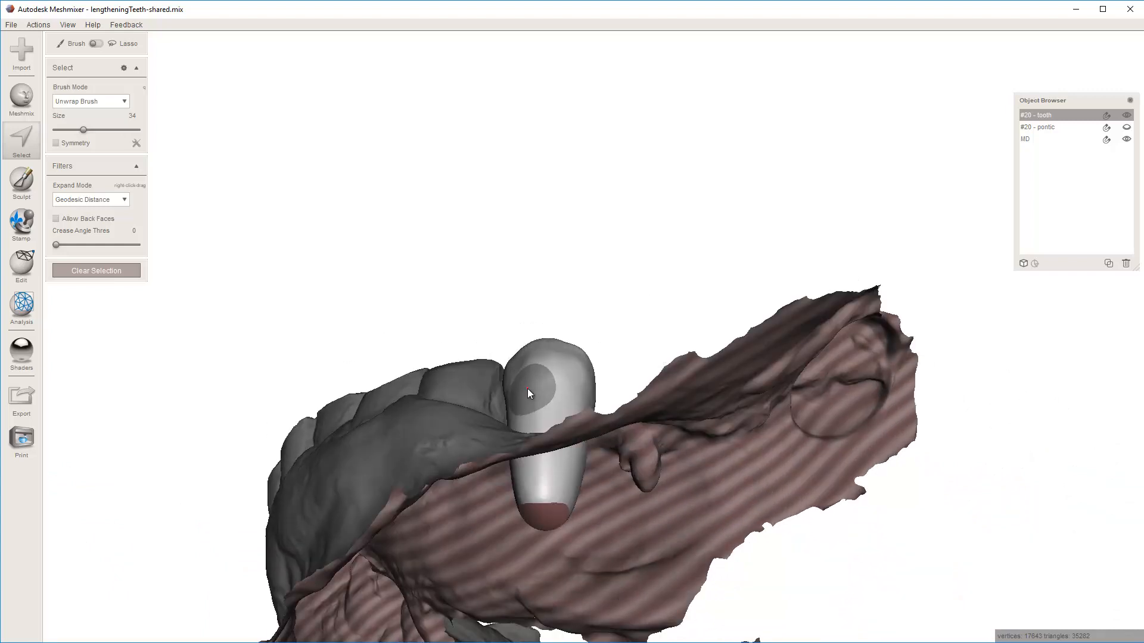
mouse_move(638, 324)
right_down()
mouse_move(646, 421)
mouse_move(584, 425)
mouse_move(513, 352)
mouse_move(696, 441)
mouse_move(647, 480)
right_up()
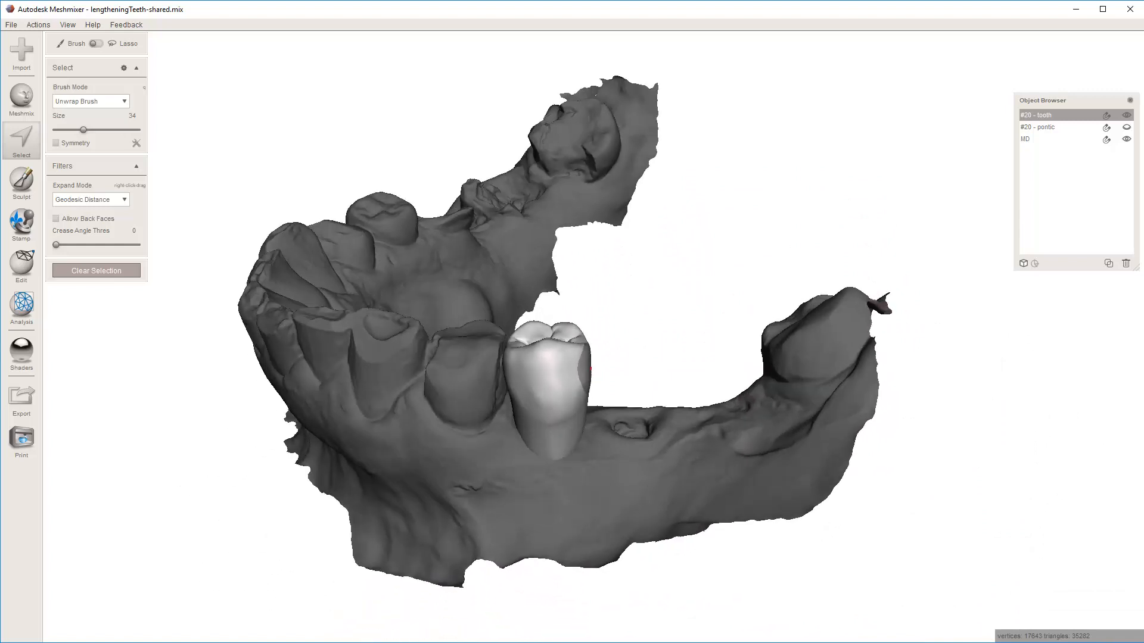